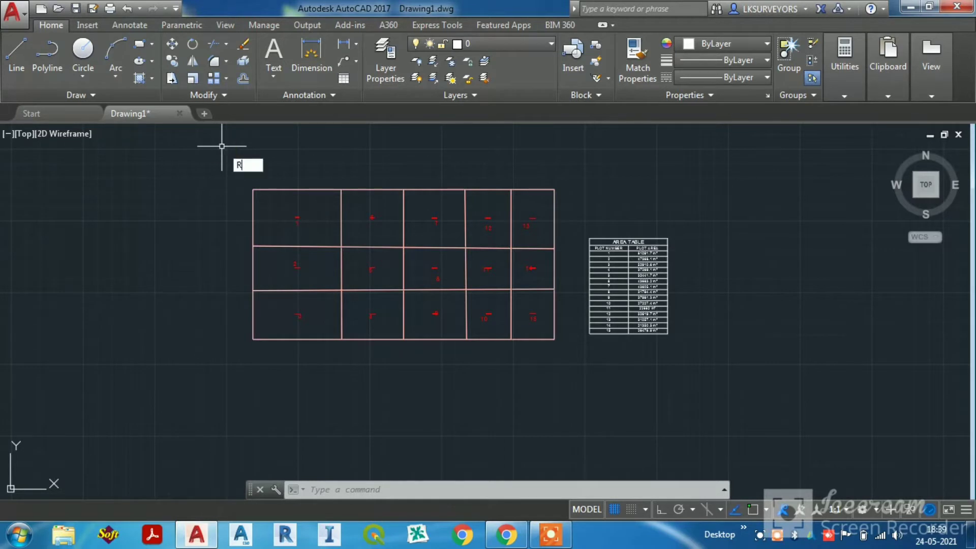
# Step: Regenerate the drawing and draw a rectangle enclosing the numbered plot grid and its area table
pyautogui.write('E')
pyautogui.press('Return')
pyautogui.write('rec')
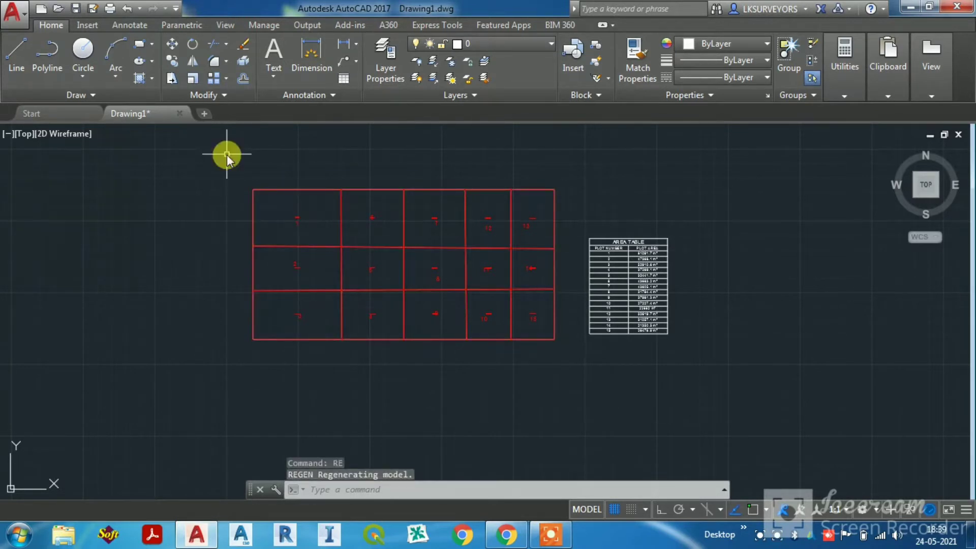
pyautogui.press('Return')
pyautogui.click(228, 151)
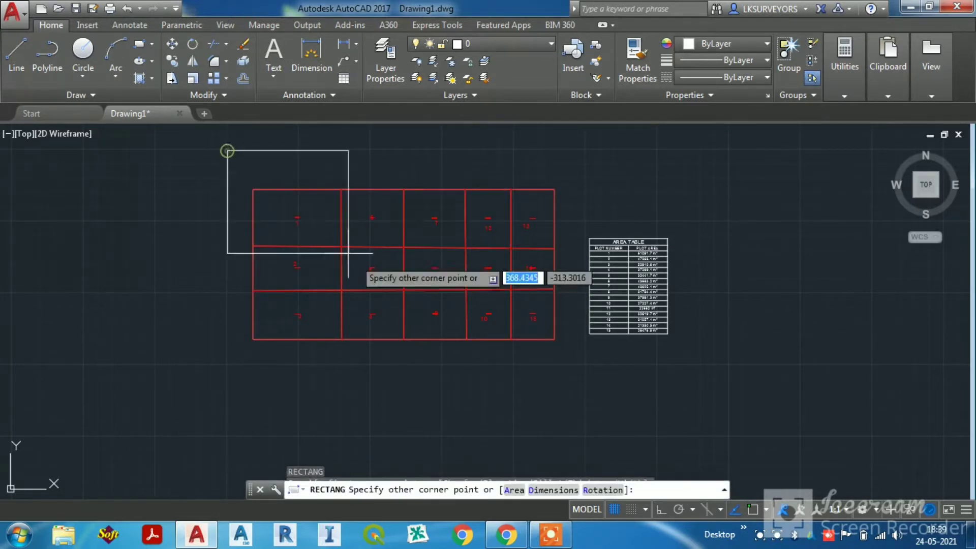
pyautogui.click(721, 384)
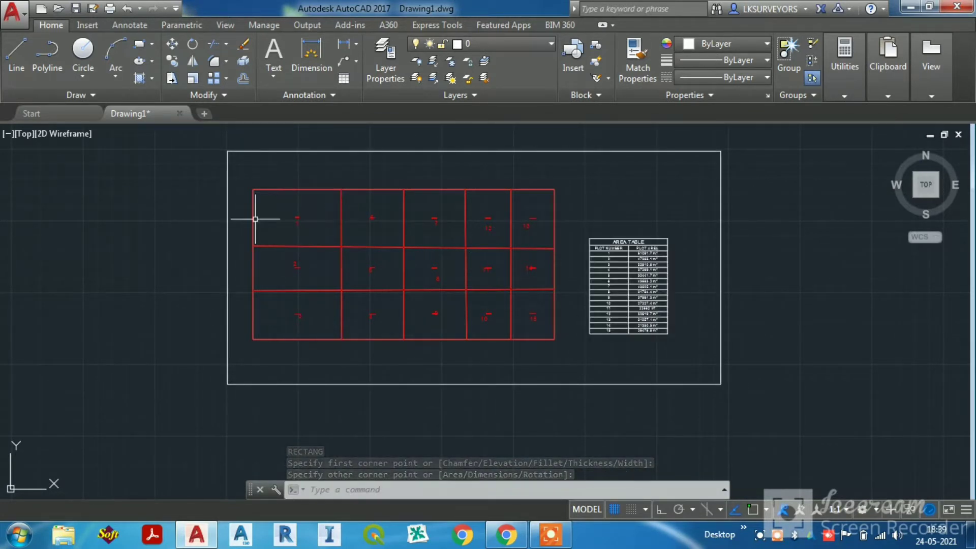
# Step: Inspect the unlabelled plot grid by selecting the whole grid and its individual dividing lines, then clear the selection
pyautogui.scroll(-4, 327, 286)
pyautogui.scroll(5, 554, 235)
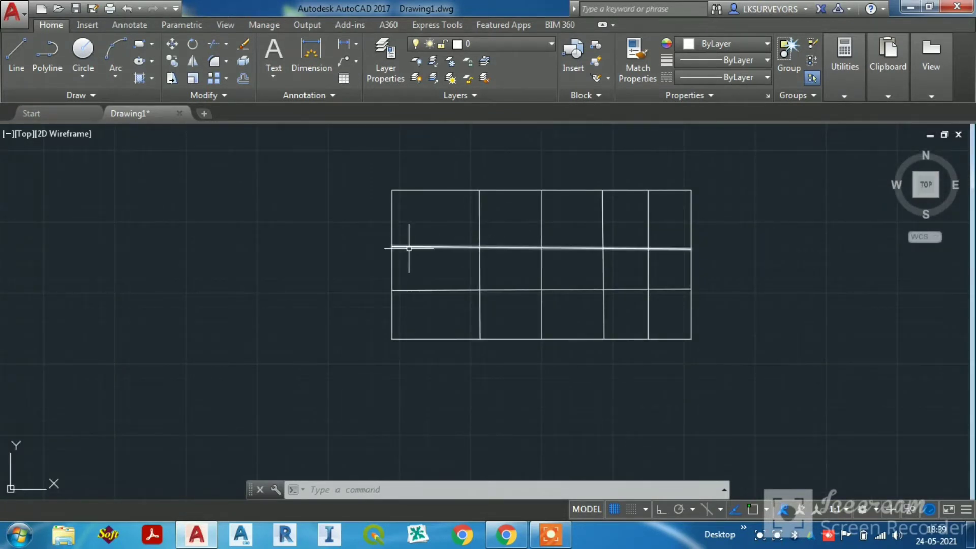
pyautogui.click(712, 145)
pyautogui.click(316, 377)
pyautogui.press('Escape')
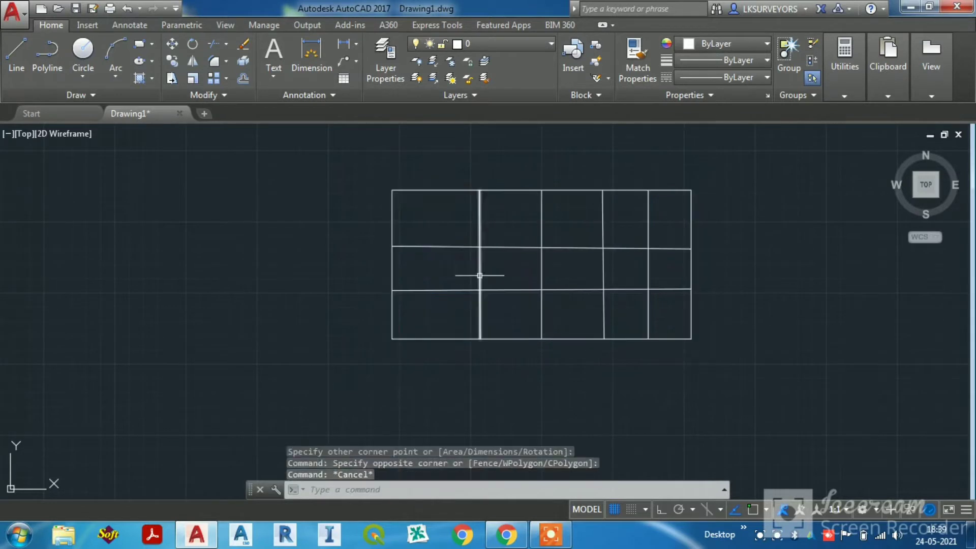
pyautogui.click(454, 247)
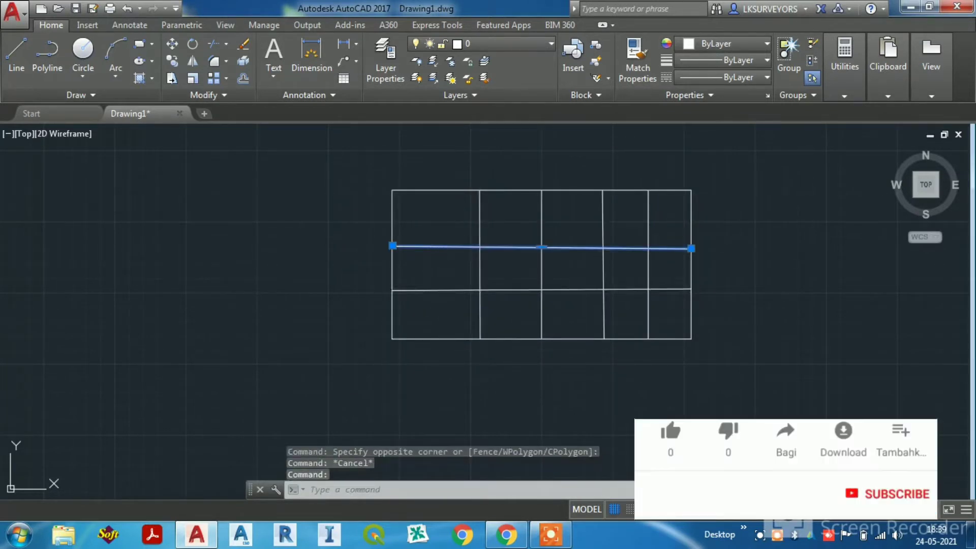
pyautogui.press('Escape')
pyautogui.click(479, 310)
pyautogui.click(541, 311)
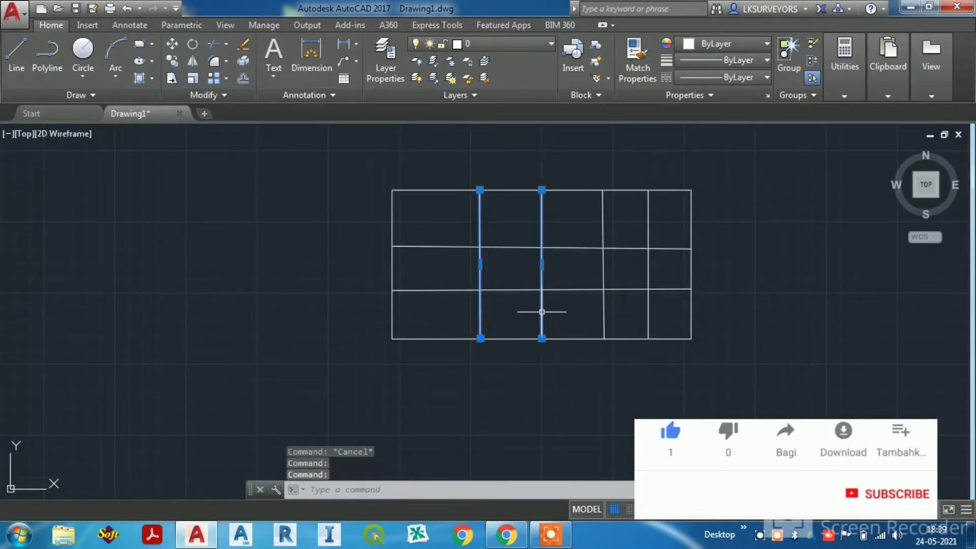
pyautogui.press('Escape')
# Step: Start a Boundary with polyline objects and pick internal points in the three plots of the grid's first column
pyautogui.scroll(2, 428, 216)
pyautogui.scroll(-2, 350, 270)
pyautogui.scroll(2, 433, 264)
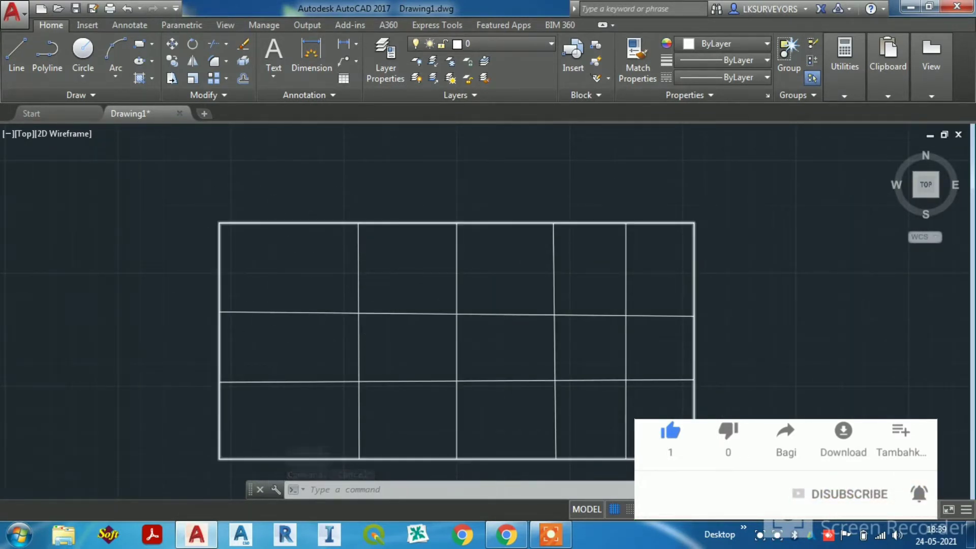
pyautogui.scroll(-2, 352, 218)
pyautogui.scroll(2, 305, 260)
pyautogui.write('BO')
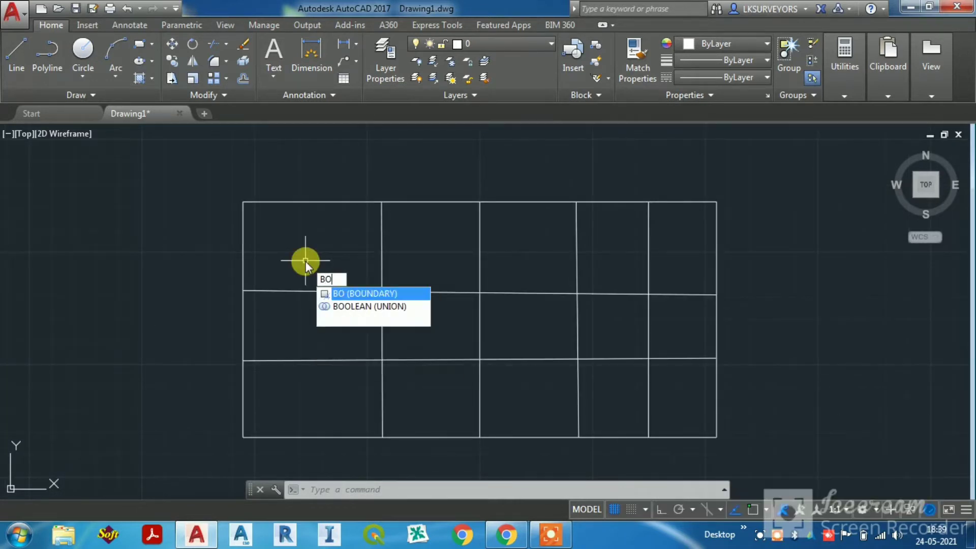
pyautogui.press('Return')
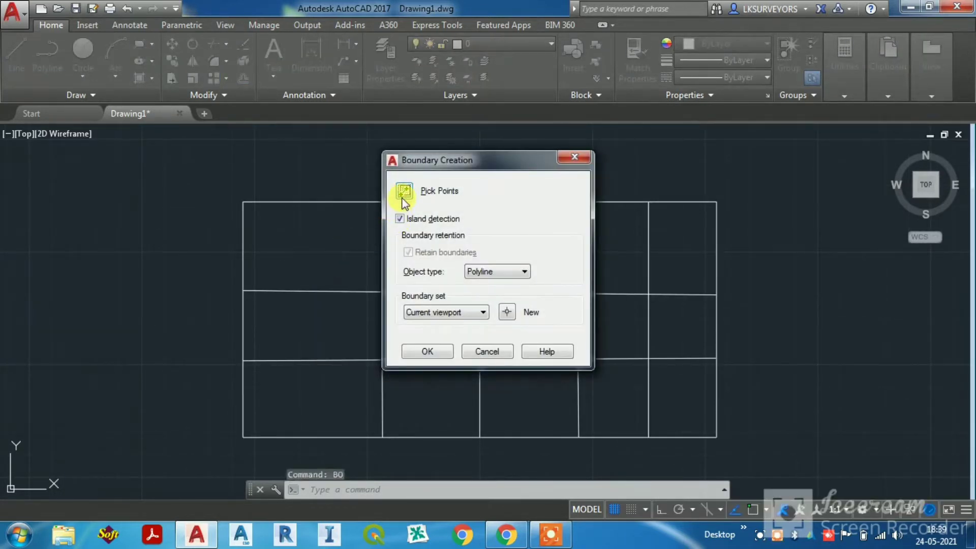
pyautogui.click(402, 199)
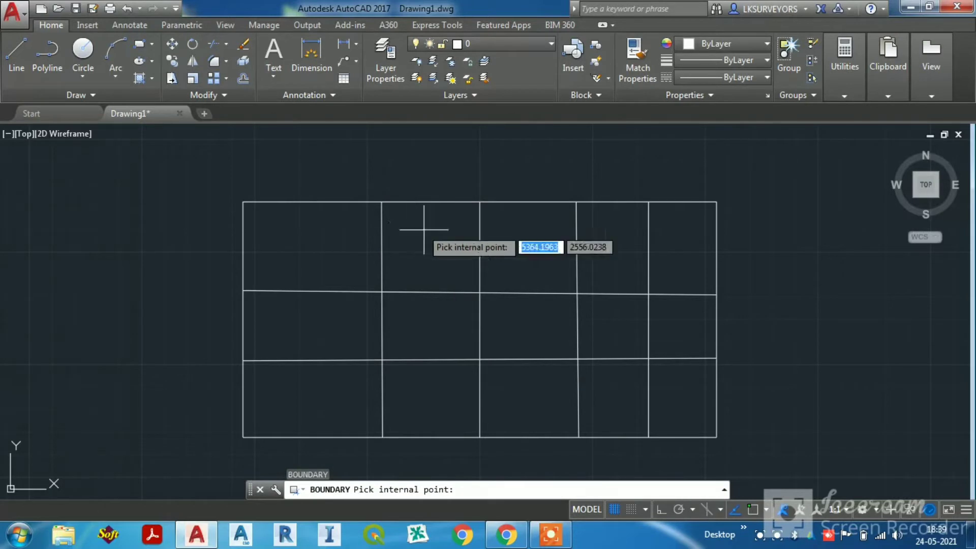
pyautogui.click(284, 259)
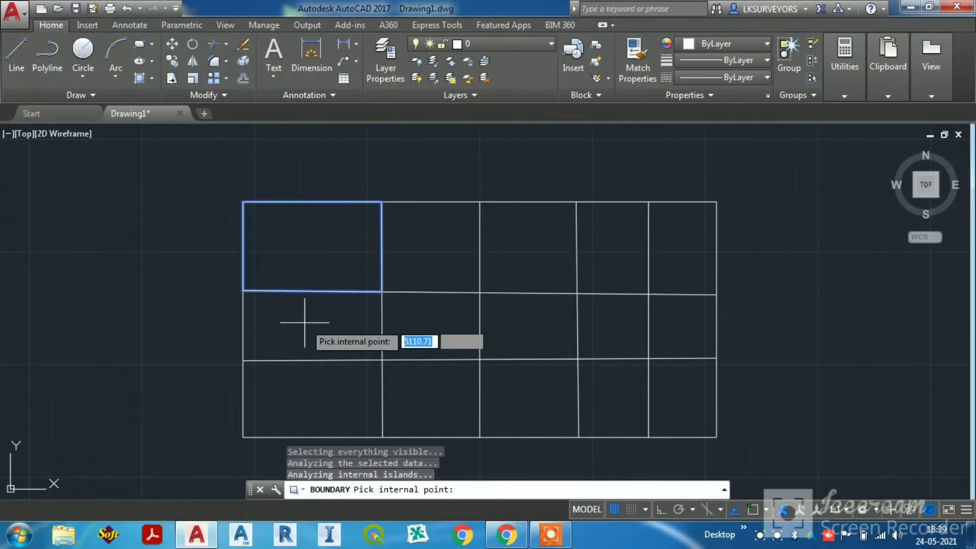
pyautogui.click(300, 336)
pyautogui.click(307, 394)
# Step: Pick internal points in the twelve plots of the remaining four columns and create their boundary polylines
pyautogui.click(436, 405)
pyautogui.click(430, 312)
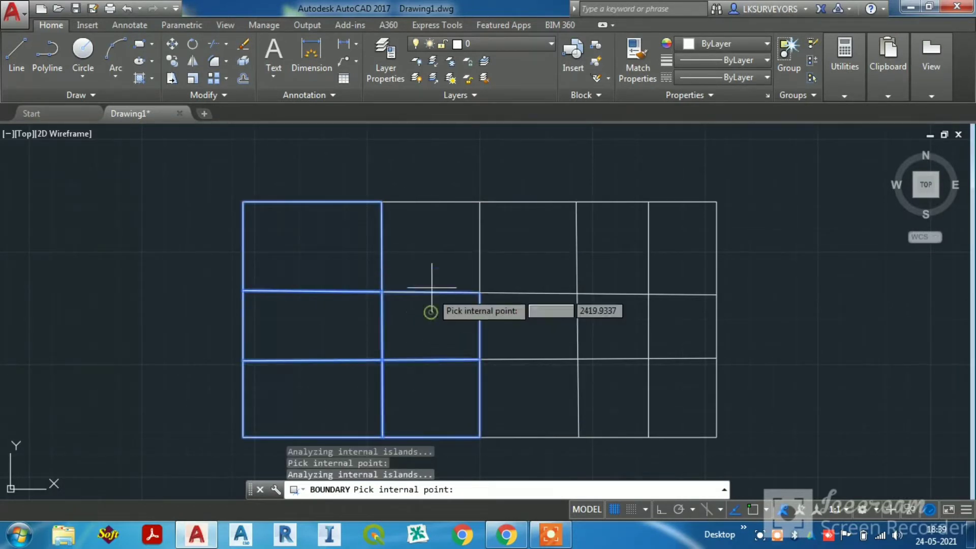
pyautogui.click(435, 242)
pyautogui.click(513, 257)
pyautogui.click(516, 331)
pyautogui.click(527, 400)
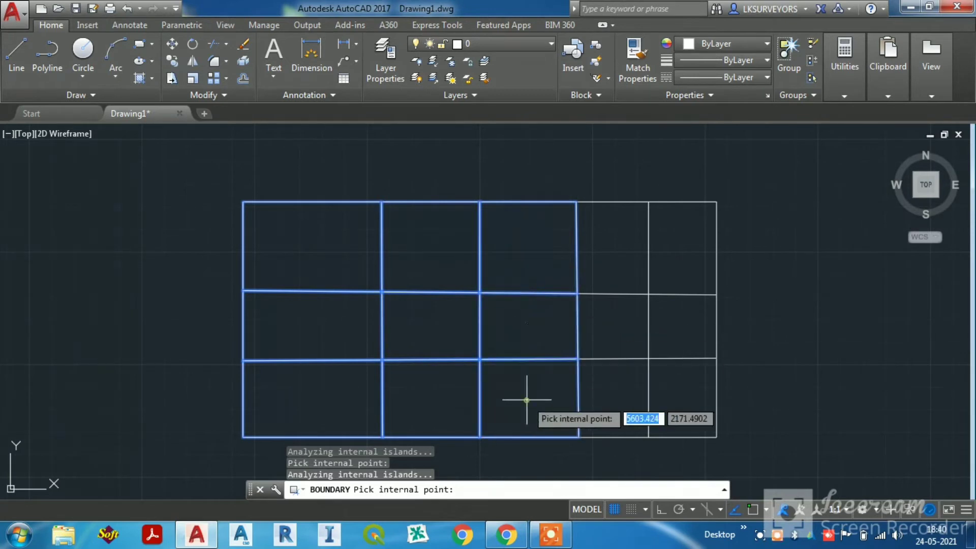
pyautogui.click(605, 401)
pyautogui.click(617, 330)
pyautogui.click(622, 256)
pyautogui.click(682, 262)
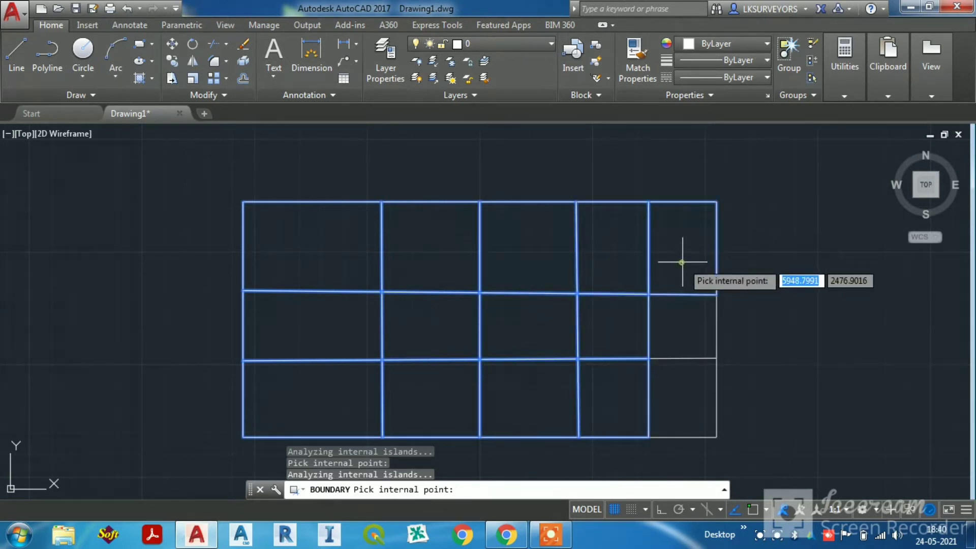
pyautogui.click(661, 323)
pyautogui.click(679, 392)
pyautogui.press('Return')
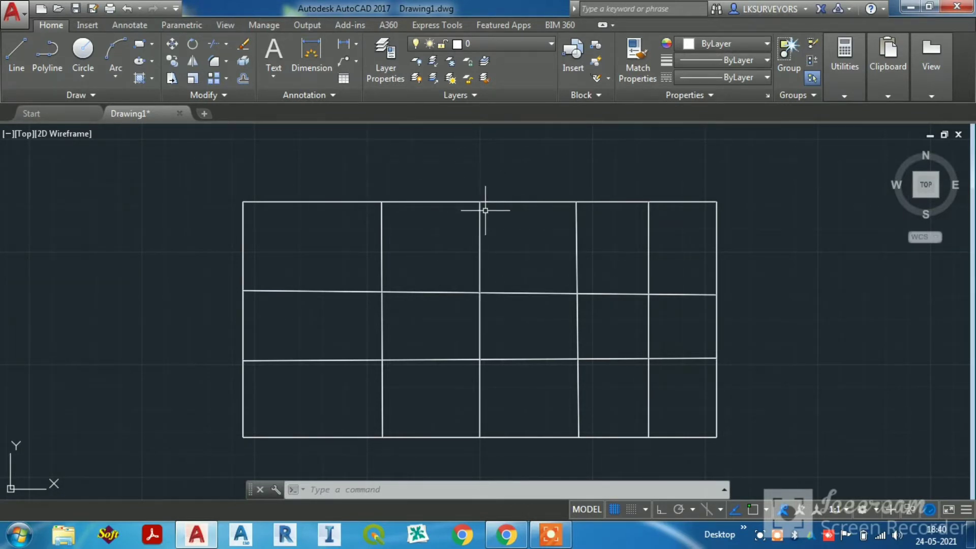
# Step: Check the closed boundaries by selecting the first-column plots and the second column's bottom plot, then clear the selection
pyautogui.click(316, 291)
pyautogui.click(317, 361)
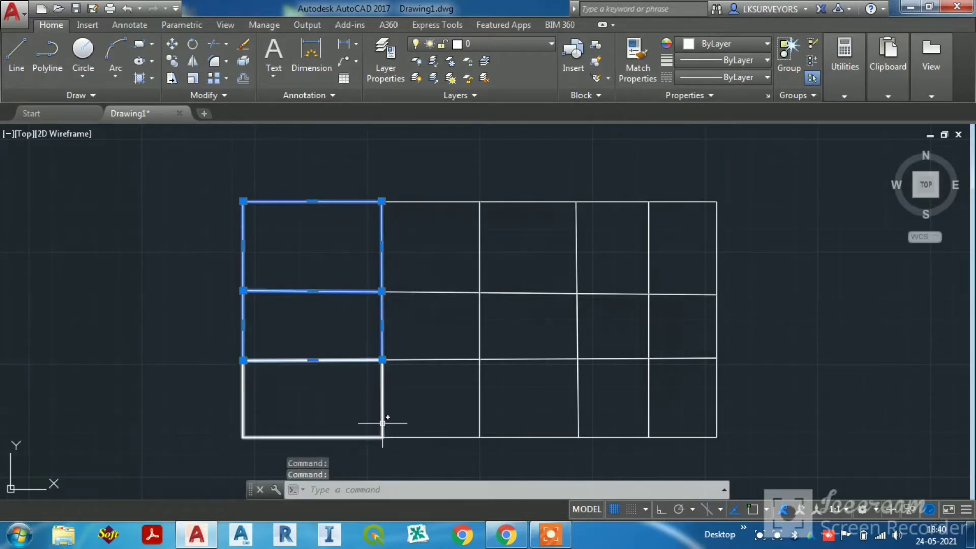
pyautogui.click(384, 420)
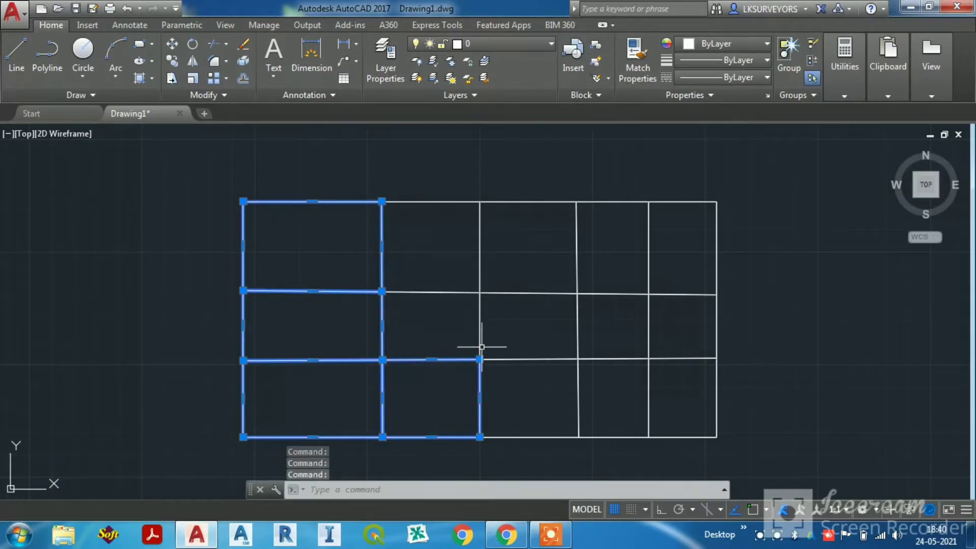
pyautogui.press('Escape')
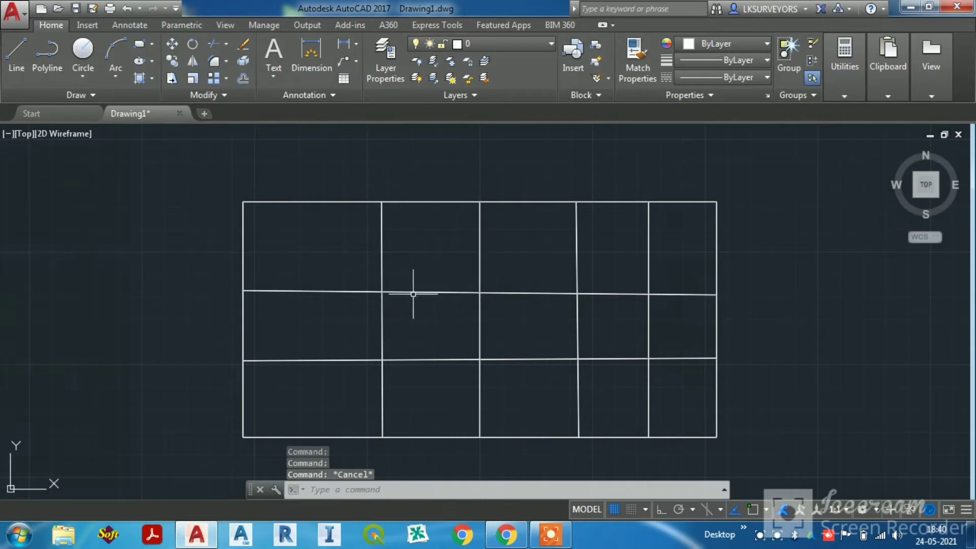
pyautogui.press('Escape')
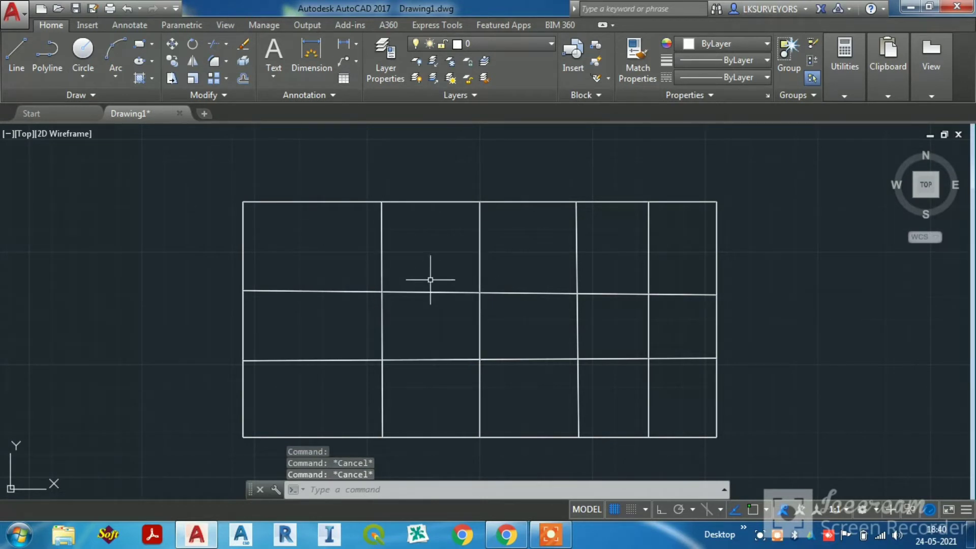
# Step: Load the AREARON LISP application from the lips folder
pyautogui.write('ap')
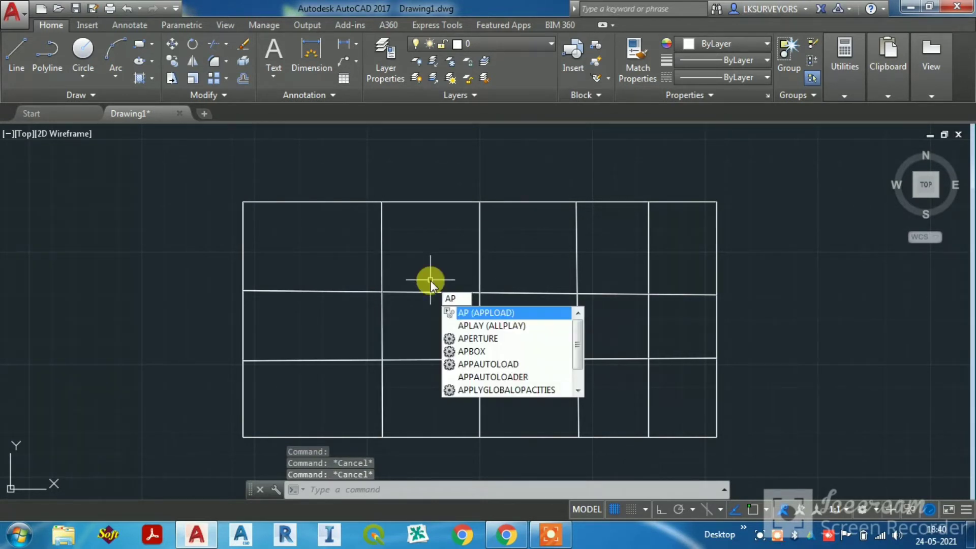
pyautogui.press('Escape')
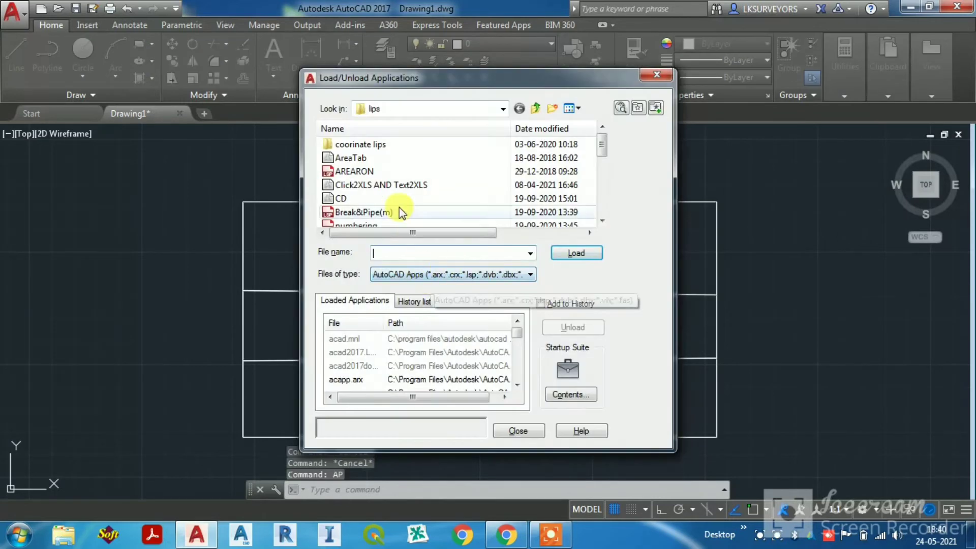
pyautogui.click(376, 172)
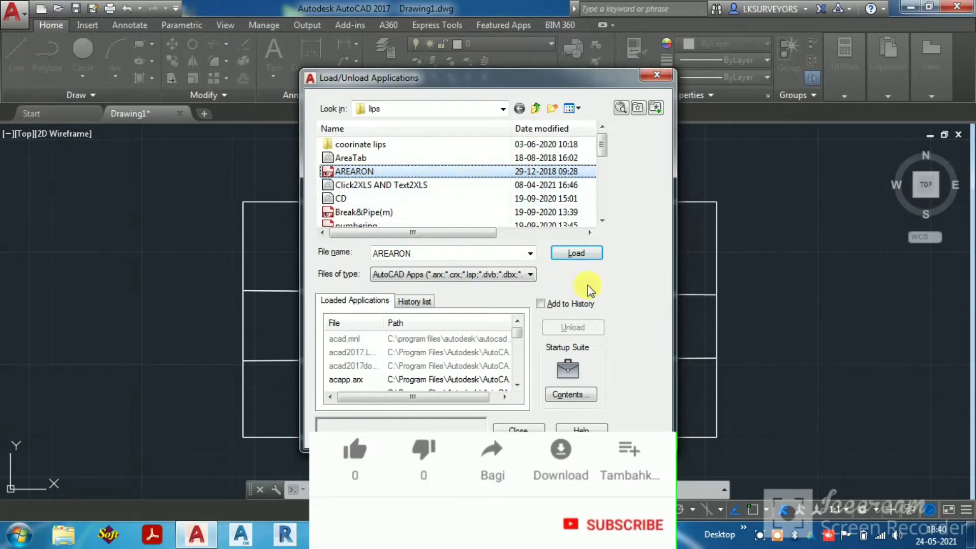
pyautogui.click(577, 253)
pyautogui.click(519, 430)
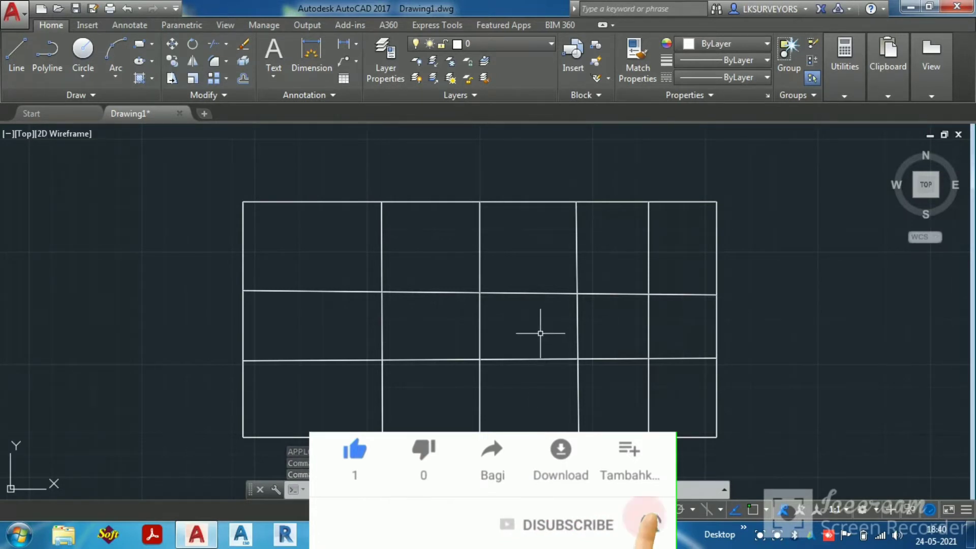
# Step: Run AREARON on all closed polylines of the plot grid with scale 1 and 3 decimal places
pyautogui.write('ARE')
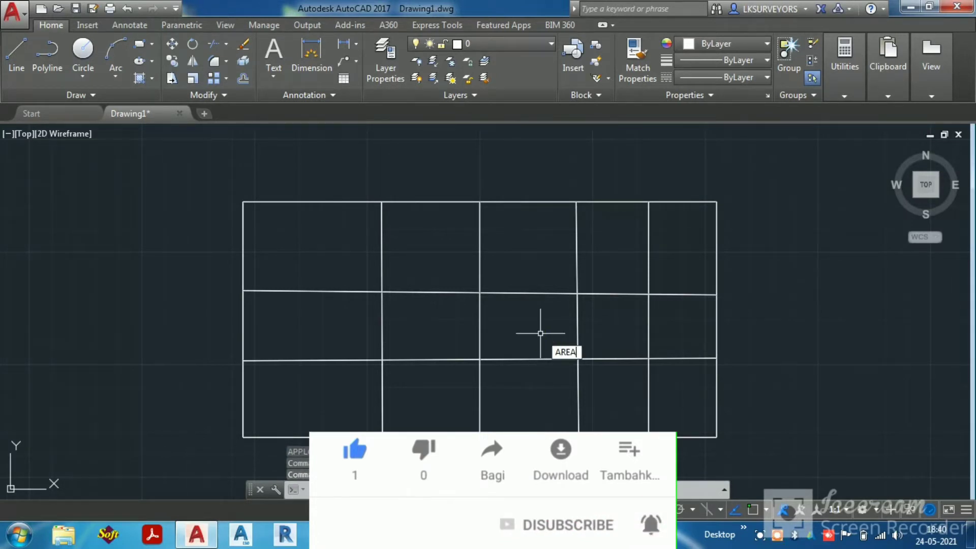
pyautogui.write('A')
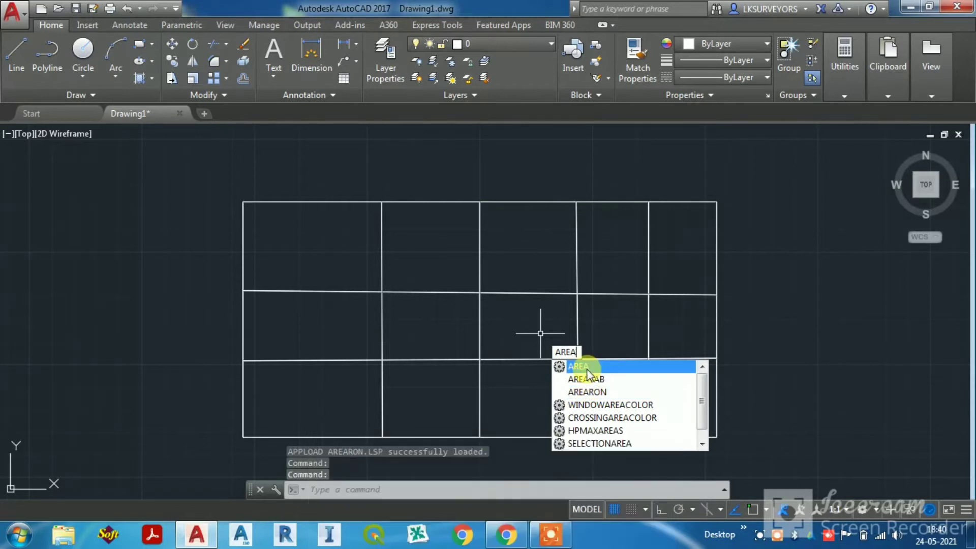
pyautogui.click(601, 392)
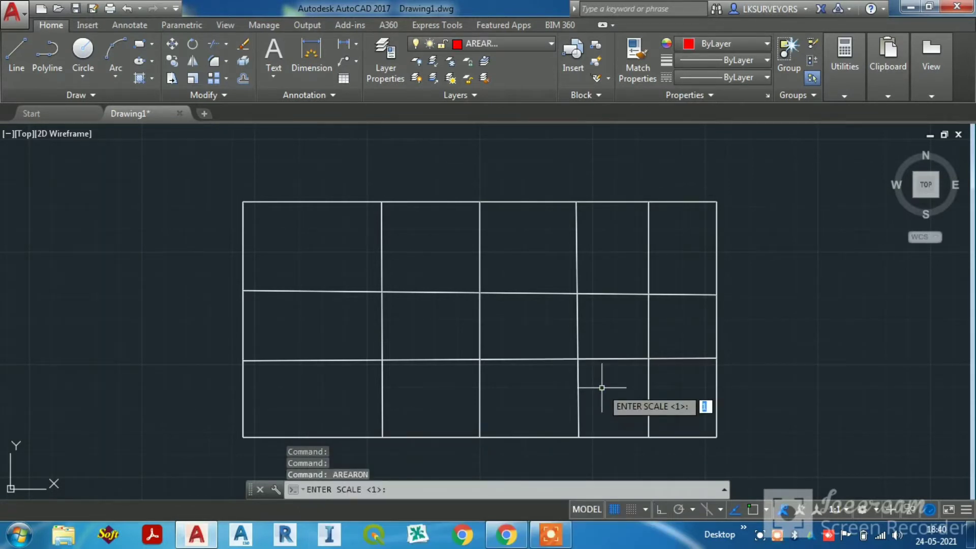
pyautogui.rightClick(601, 387)
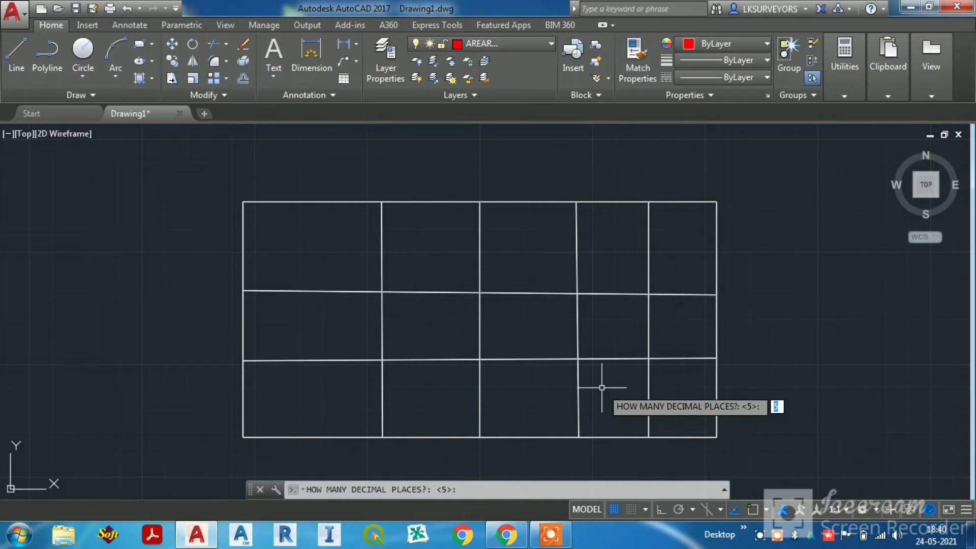
pyautogui.write('3')
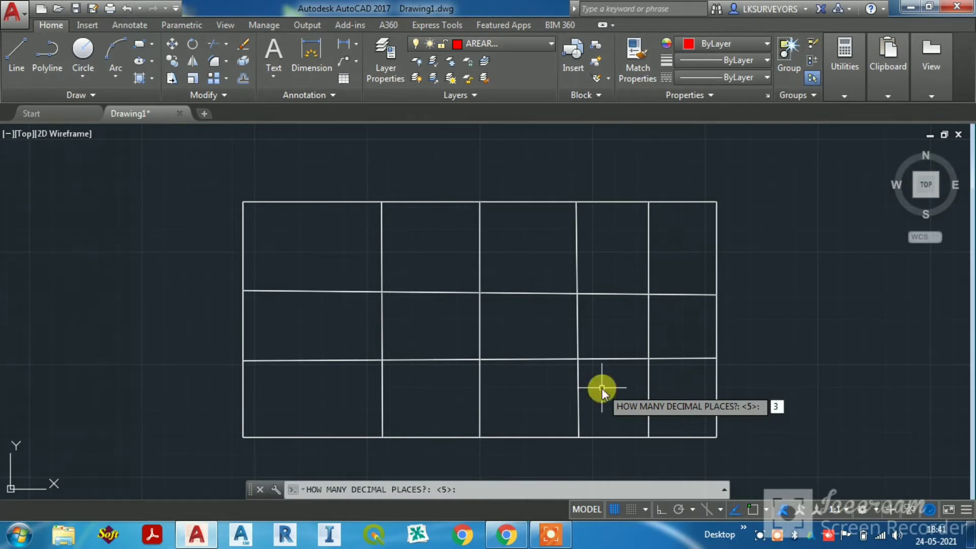
pyautogui.rightClick(601, 387)
pyautogui.scroll(-2, 636, 279)
pyautogui.click(724, 159)
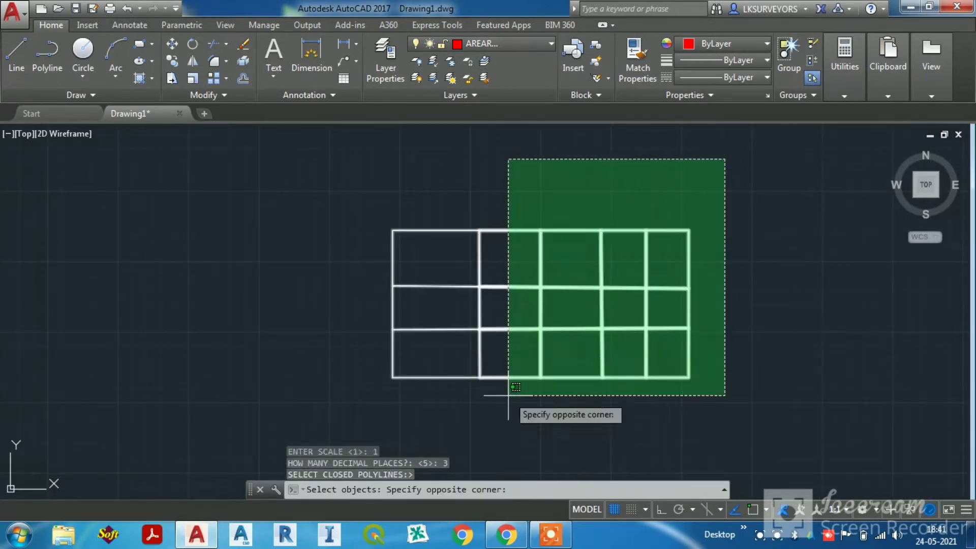
pyautogui.click(338, 409)
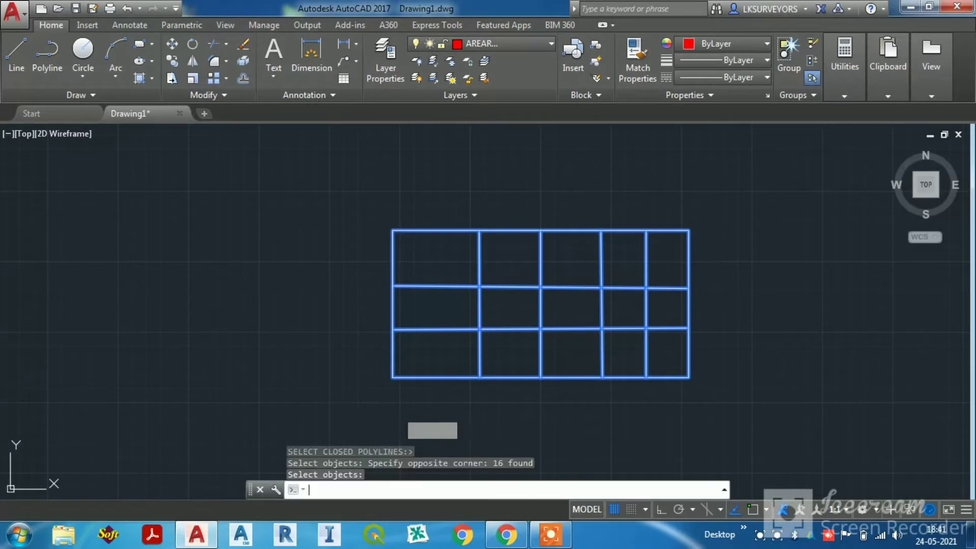
pyautogui.rightClick(473, 320)
# Step: Erase the extra area label lying on the line between the second and third columns in the middle row
pyautogui.scroll(8, 451, 251)
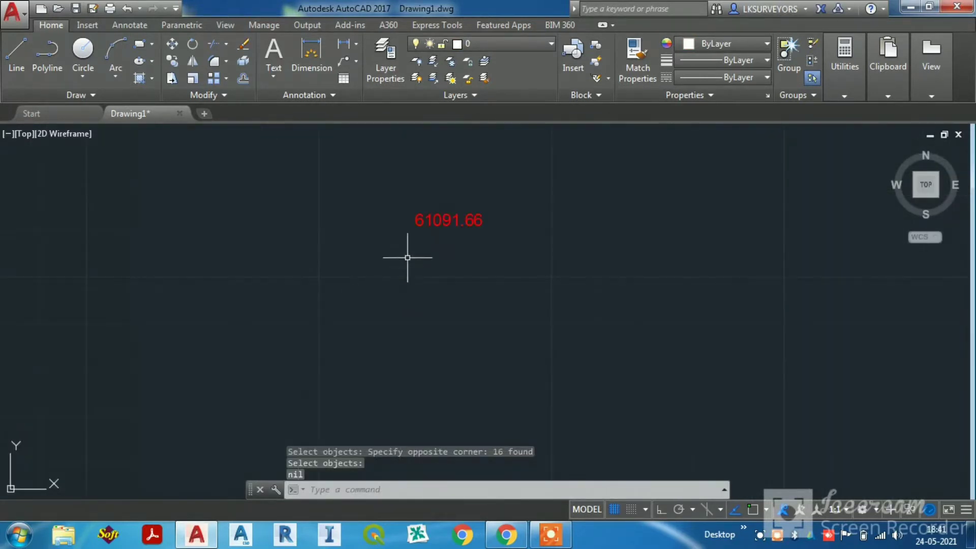
pyautogui.scroll(-8, 417, 256)
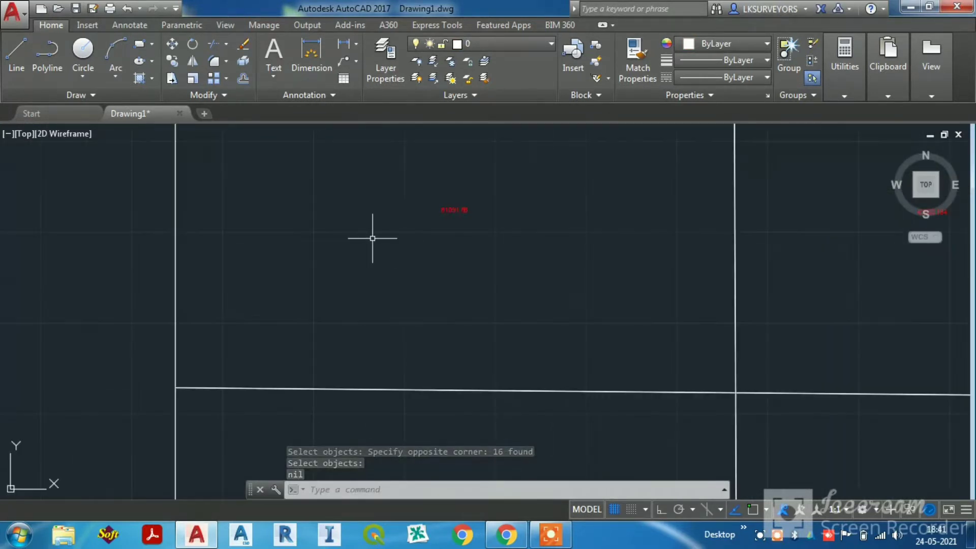
pyautogui.scroll(2, 684, 295)
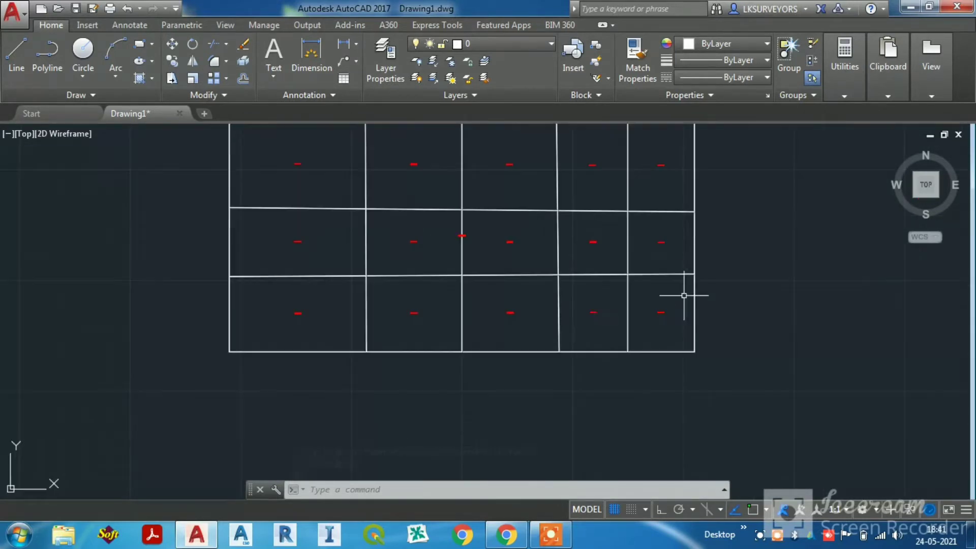
pyautogui.scroll(5, 452, 249)
pyautogui.click(466, 268)
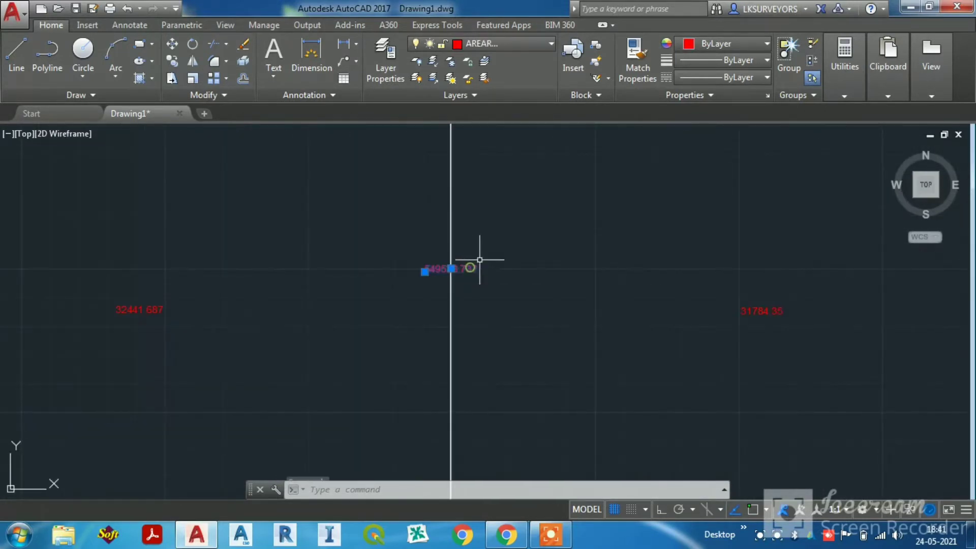
pyautogui.press('Delete')
pyautogui.scroll(-8, 503, 248)
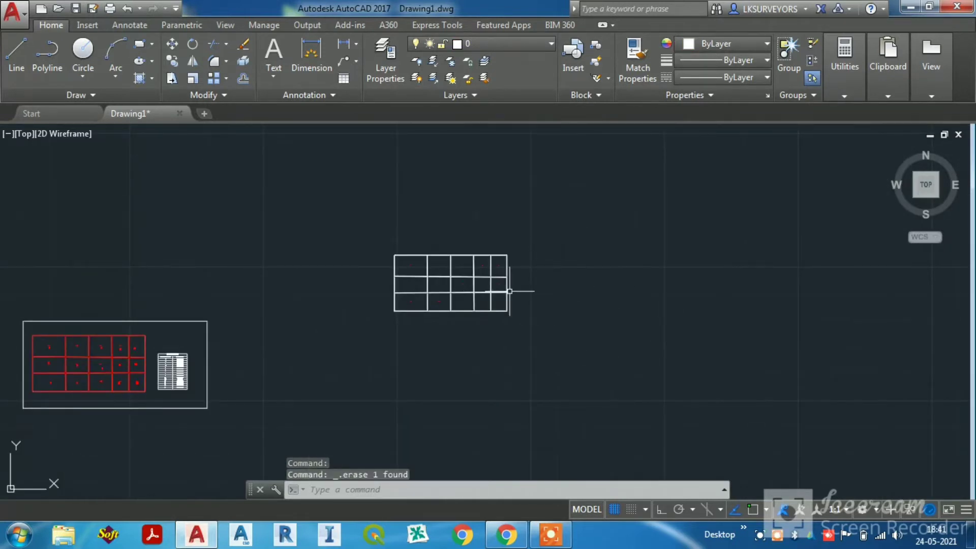
pyautogui.scroll(8, 457, 295)
pyautogui.scroll(-4, 508, 264)
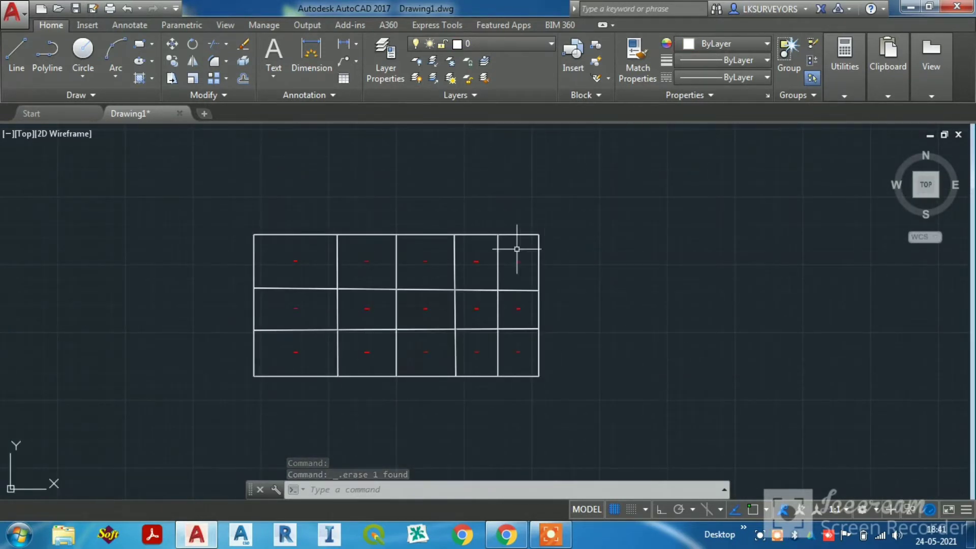
pyautogui.scroll(2, 610, 219)
pyautogui.scroll(-2, 592, 338)
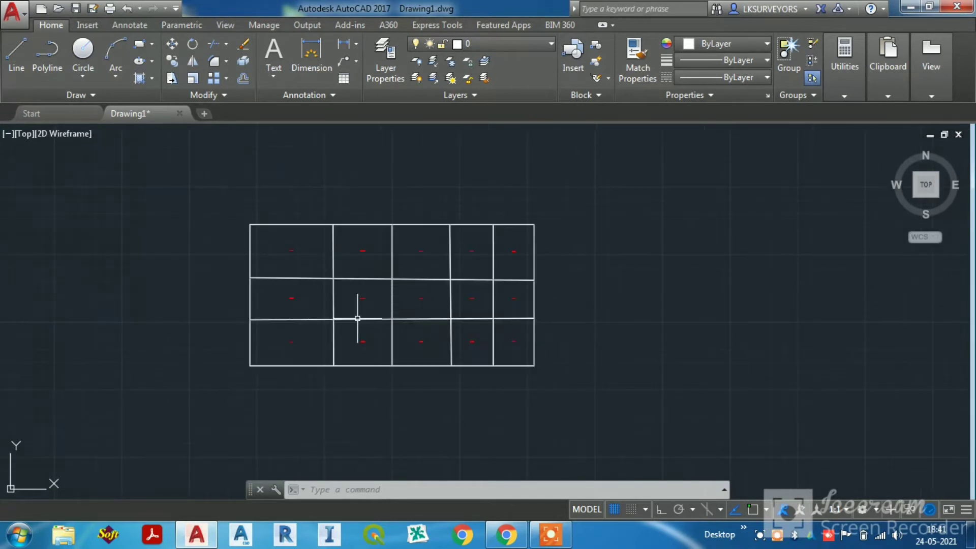
pyautogui.scroll(2, 276, 261)
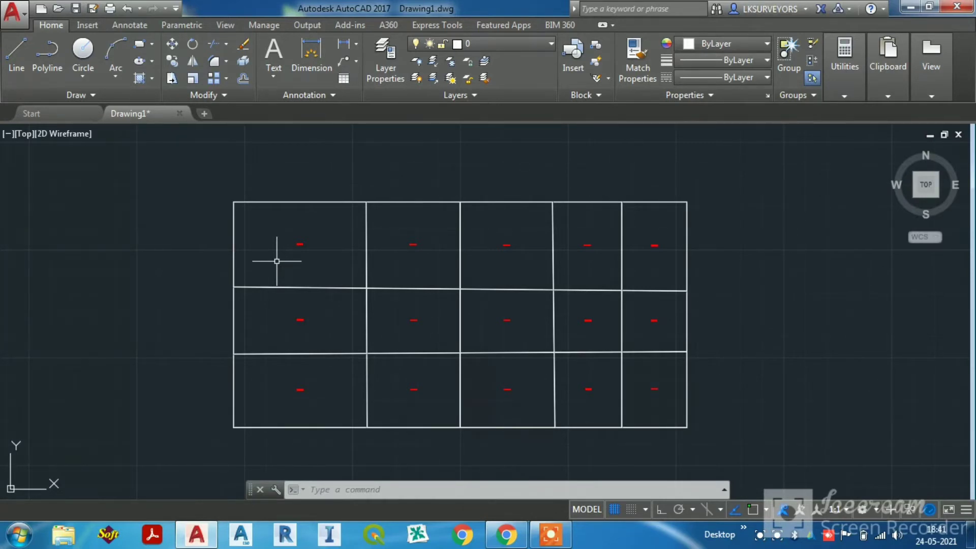
# Step: Load the numbering LISP application from the lips folder and close the application loader
pyautogui.write('AP')
pyautogui.press('Return')
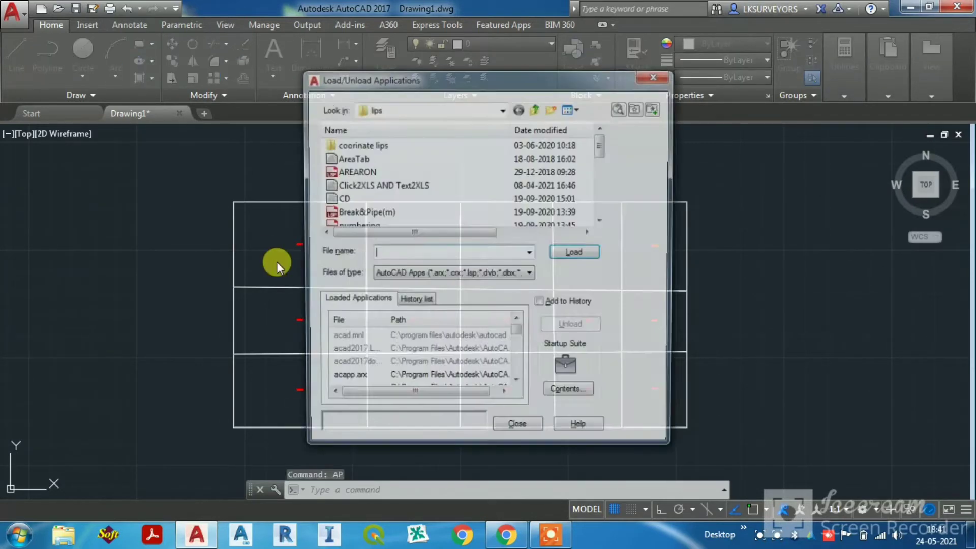
pyautogui.scroll(-3, 598, 213)
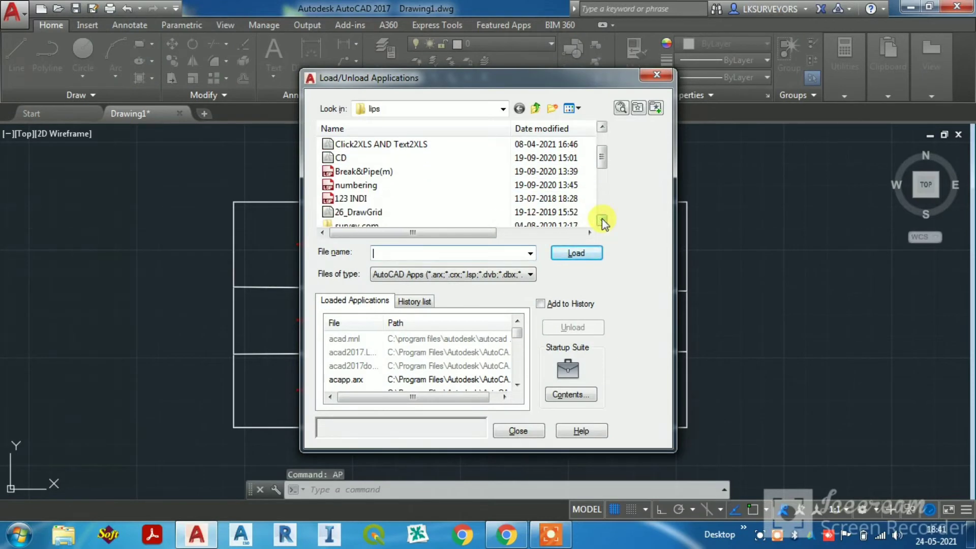
pyautogui.click(352, 185)
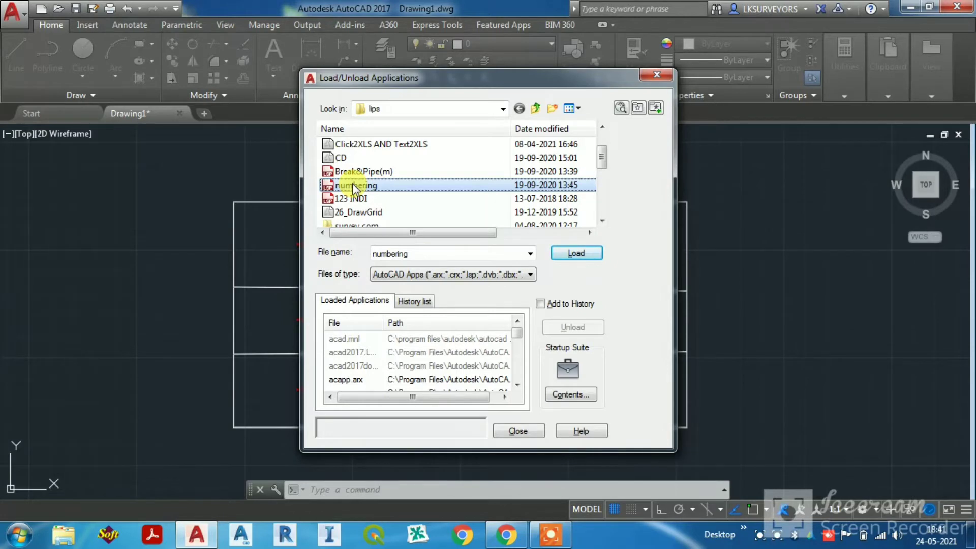
pyautogui.click(573, 253)
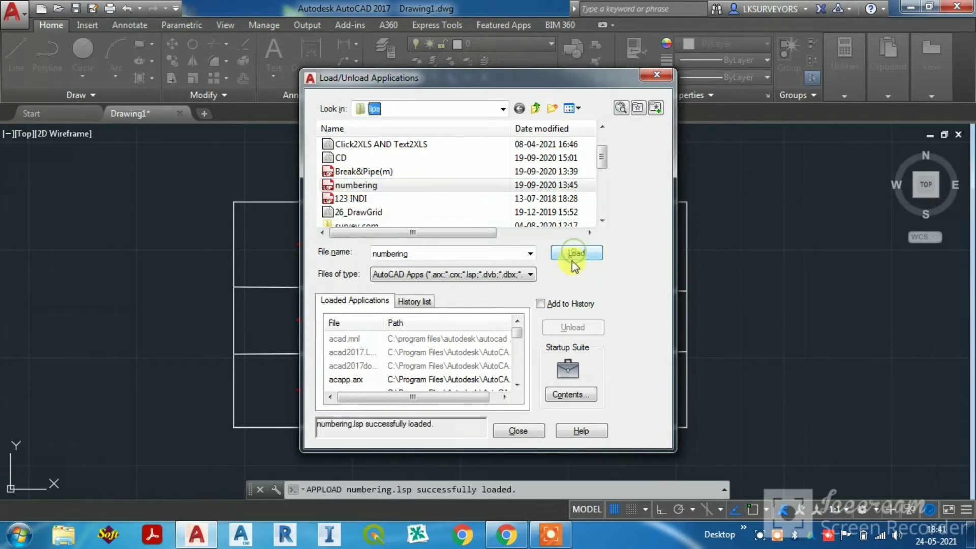
pyautogui.click(536, 431)
# Step: Start the NM numbering command with an increment of 1 and a starting number of 1
pyautogui.scroll(4, 393, 399)
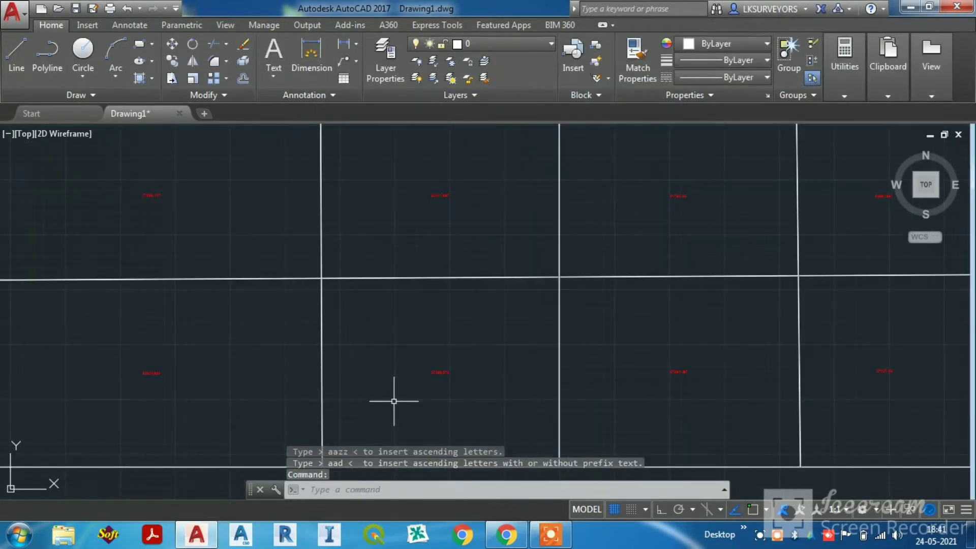
pyautogui.write('NM')
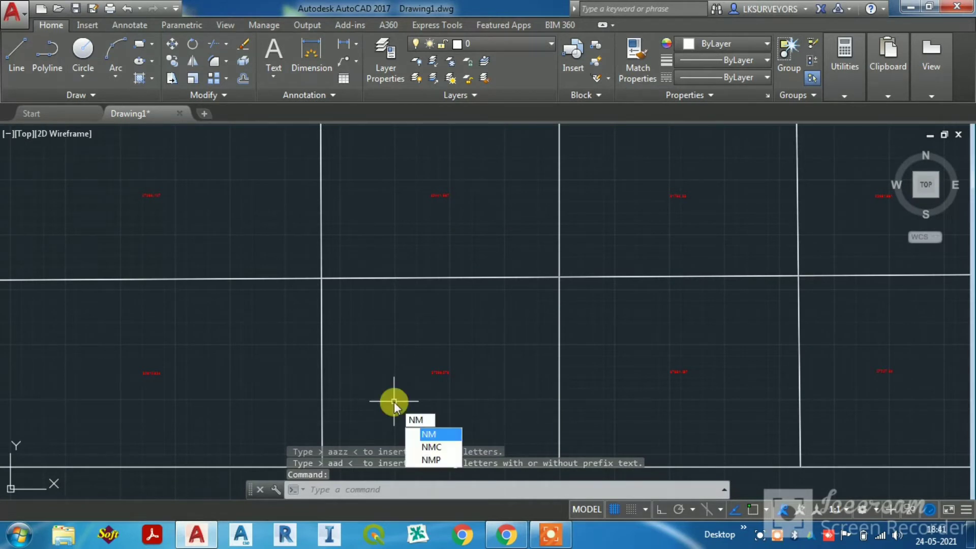
pyautogui.press('Return')
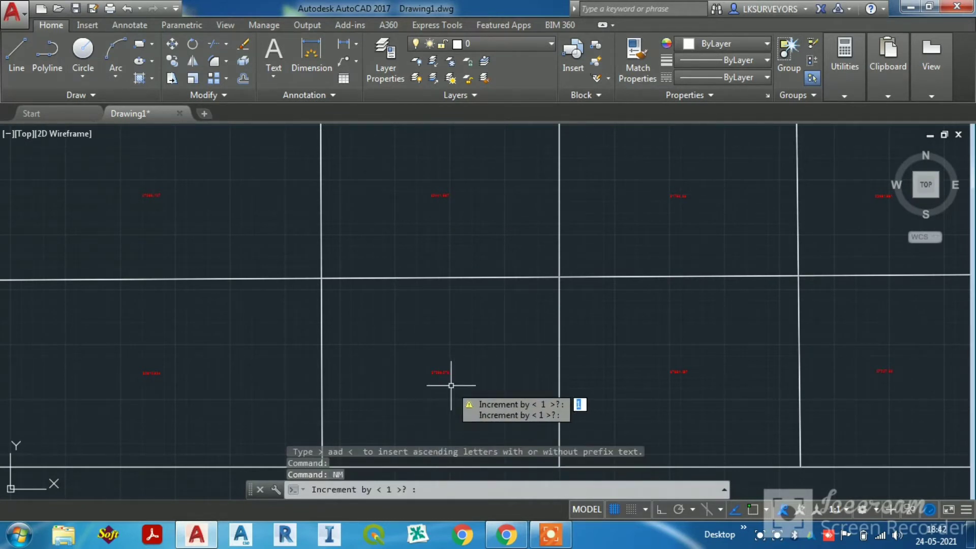
pyautogui.scroll(-4, 451, 382)
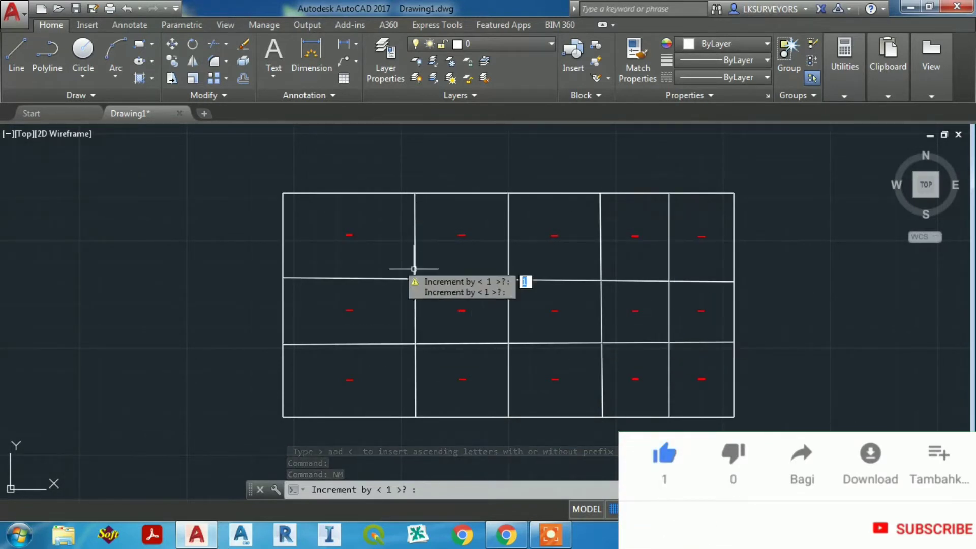
pyautogui.scroll(2, 349, 239)
pyautogui.scroll(2, 350, 240)
pyautogui.press('Return')
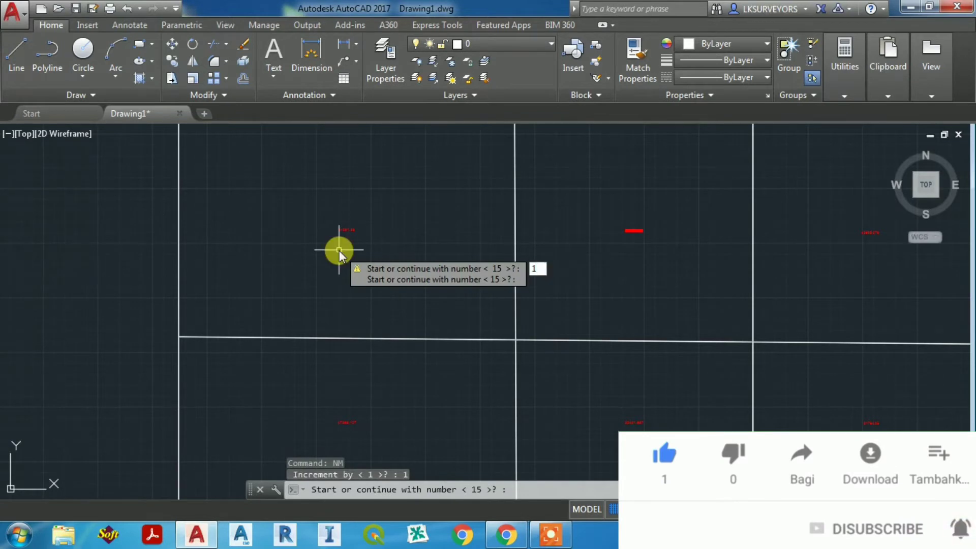
pyautogui.press('Return')
pyautogui.scroll(2, 347, 272)
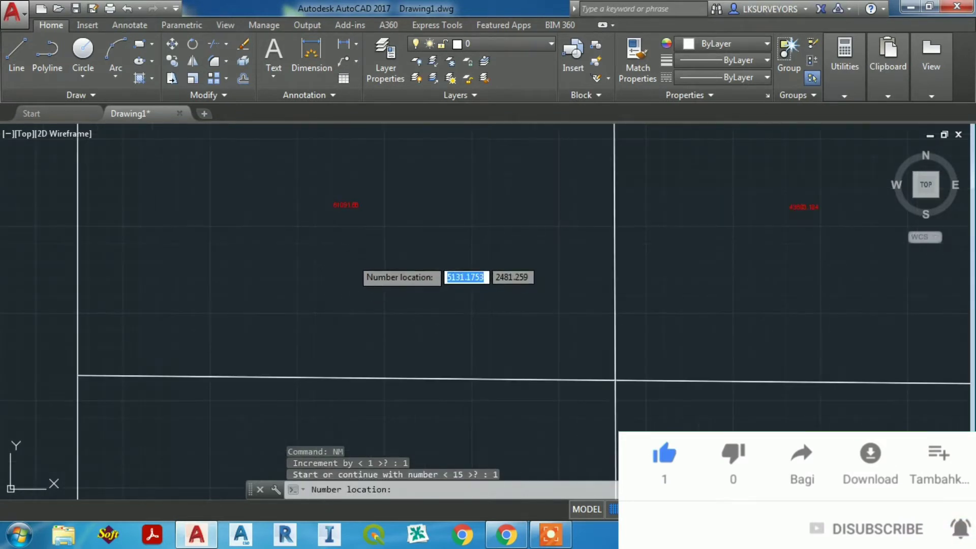
# Step: Place numbers 1 to 3 in the first-column plots from top to bottom, close to their area labels
pyautogui.click(352, 257)
pyautogui.scroll(5, 357, 257)
pyautogui.scroll(-7, 406, 186)
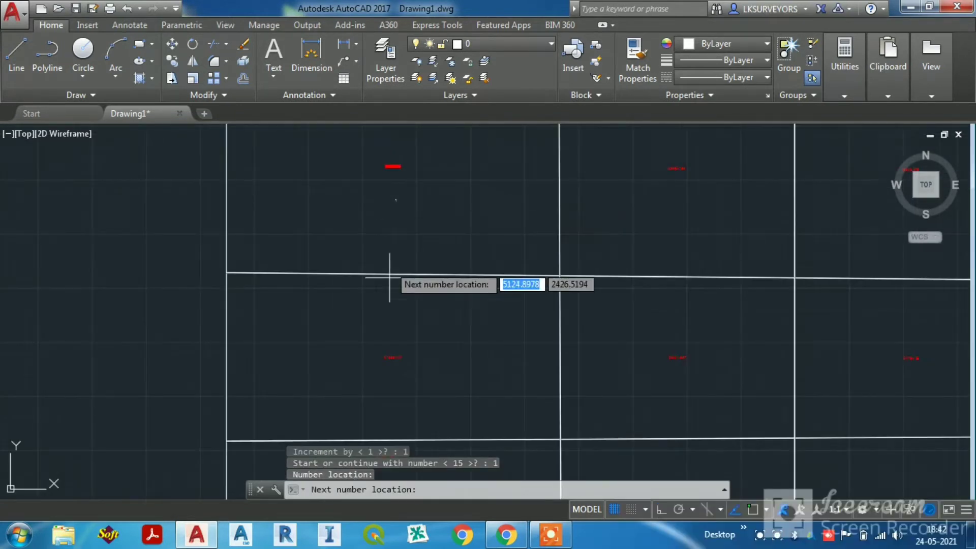
pyautogui.scroll(4, 392, 327)
pyautogui.click(392, 342)
pyautogui.scroll(-6, 435, 268)
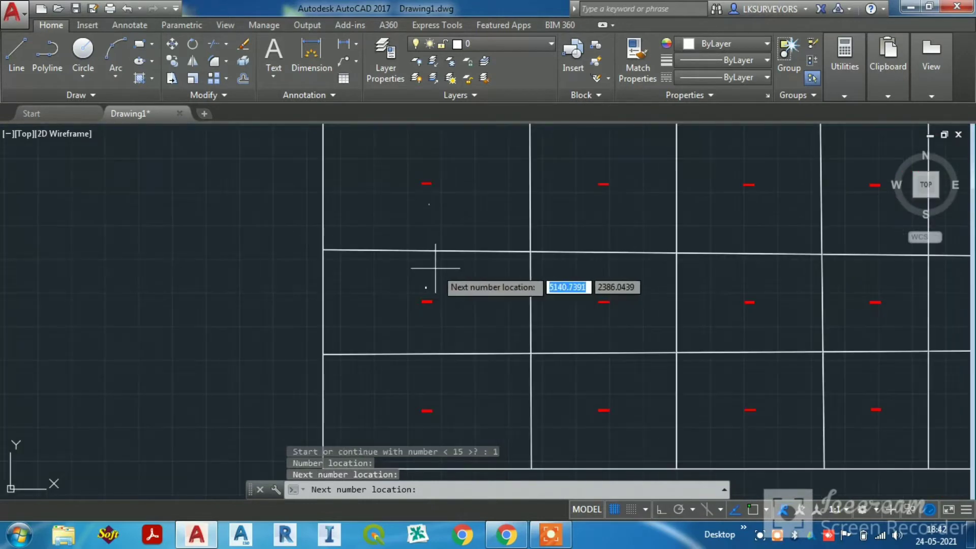
pyautogui.scroll(5, 425, 398)
pyautogui.click(426, 392)
pyautogui.scroll(-7, 325, 399)
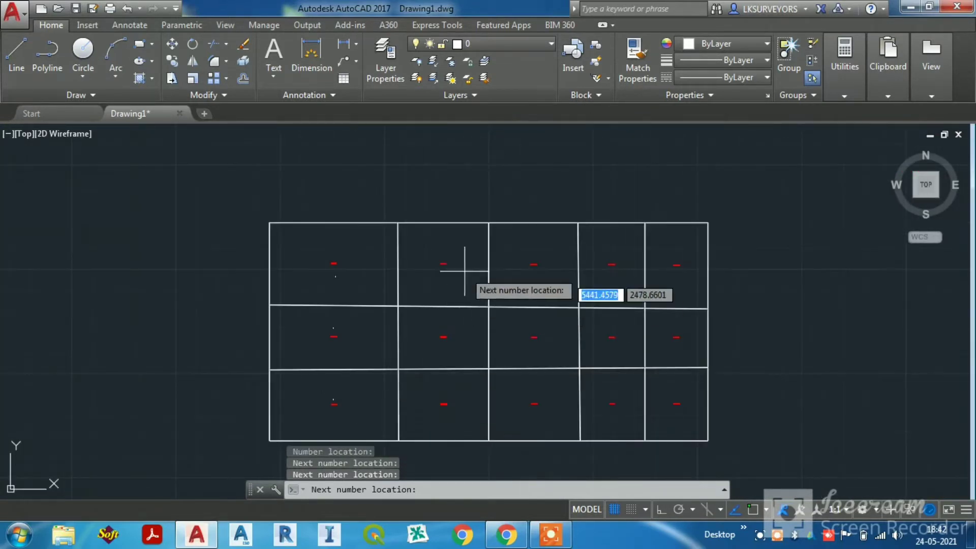
# Step: Place numbers 4 to 6 in the second-column plots from top to bottom
pyautogui.click(432, 287)
pyautogui.scroll(4, 432, 331)
pyautogui.click(420, 329)
pyautogui.scroll(-5, 464, 370)
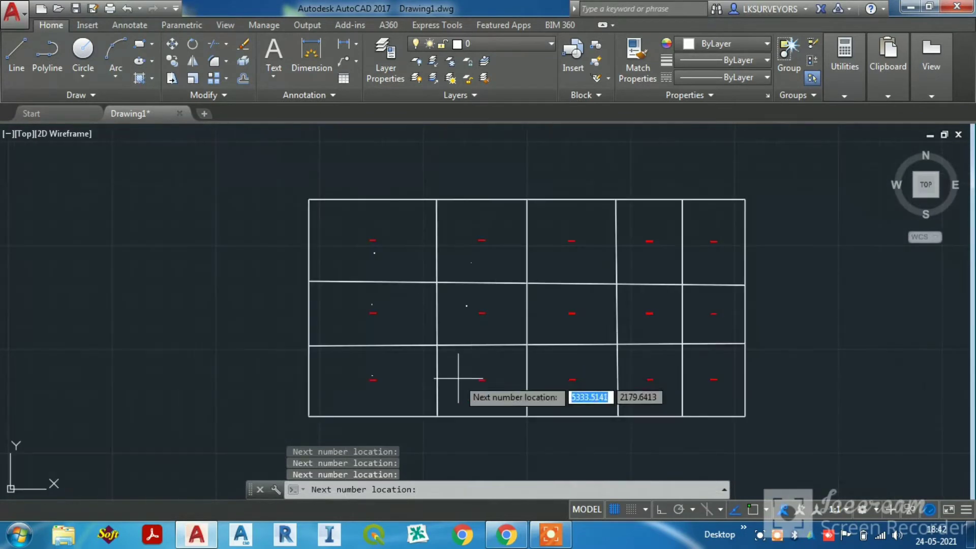
pyautogui.scroll(5, 457, 374)
pyautogui.scroll(2, 722, 387)
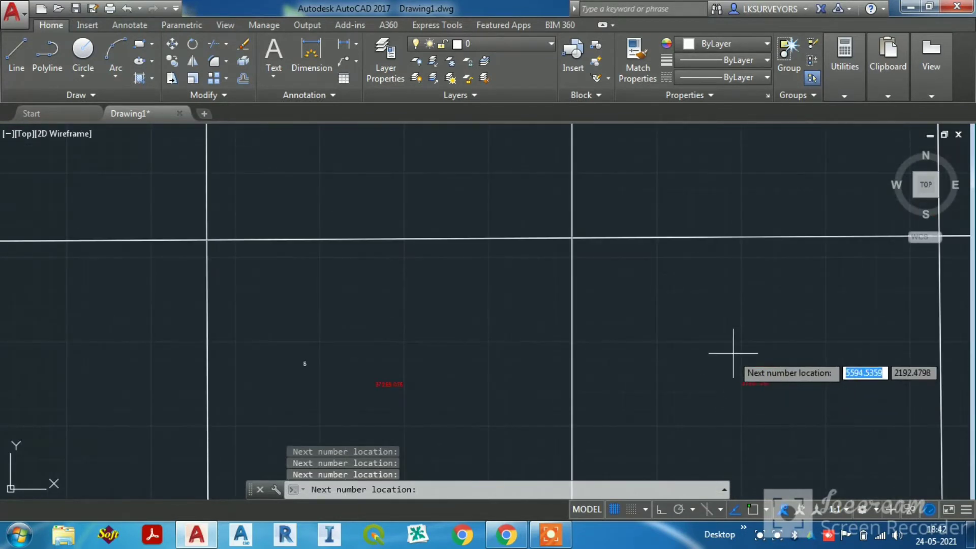
# Step: Place numbers 7 to 9 in the third-column plots from bottom to top
pyautogui.scroll(5, 376, 337)
pyautogui.scroll(-5, 386, 356)
pyautogui.click(686, 337)
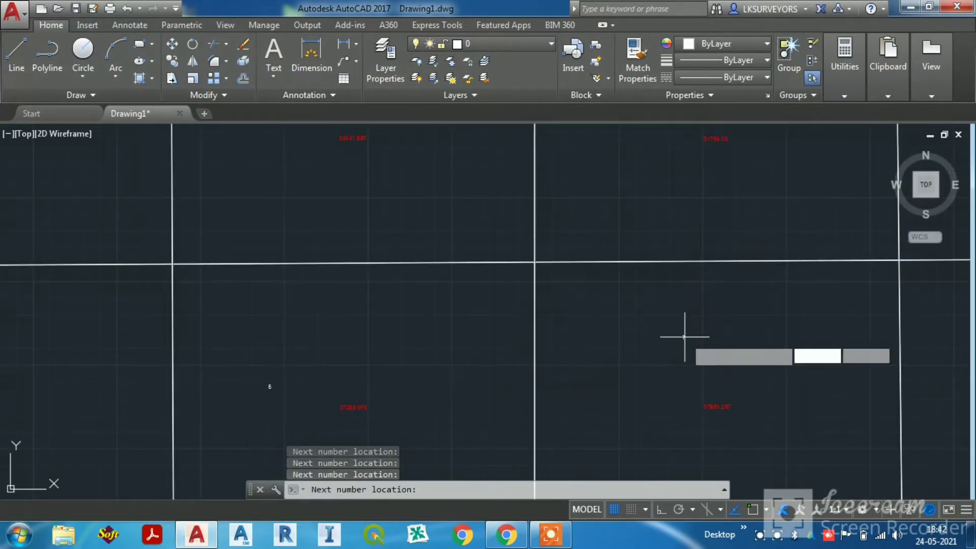
pyautogui.click(663, 218)
pyautogui.scroll(-5, 642, 272)
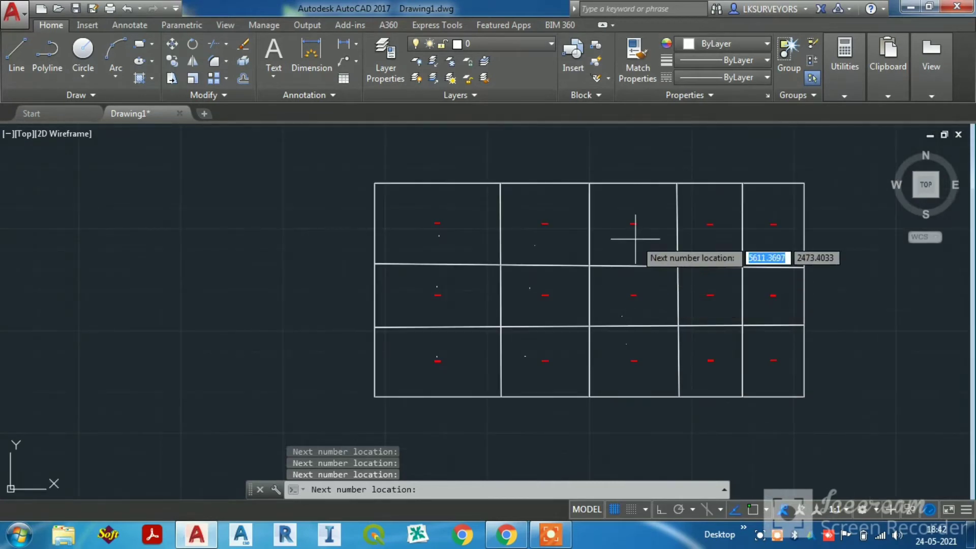
pyautogui.scroll(2, 701, 239)
# Step: Number the fourth-column plots 10 to 12 downward and the fifth-column plots 13 to 15 upward, ending the numbering command
pyautogui.click(724, 354)
pyautogui.scroll(-4, 721, 355)
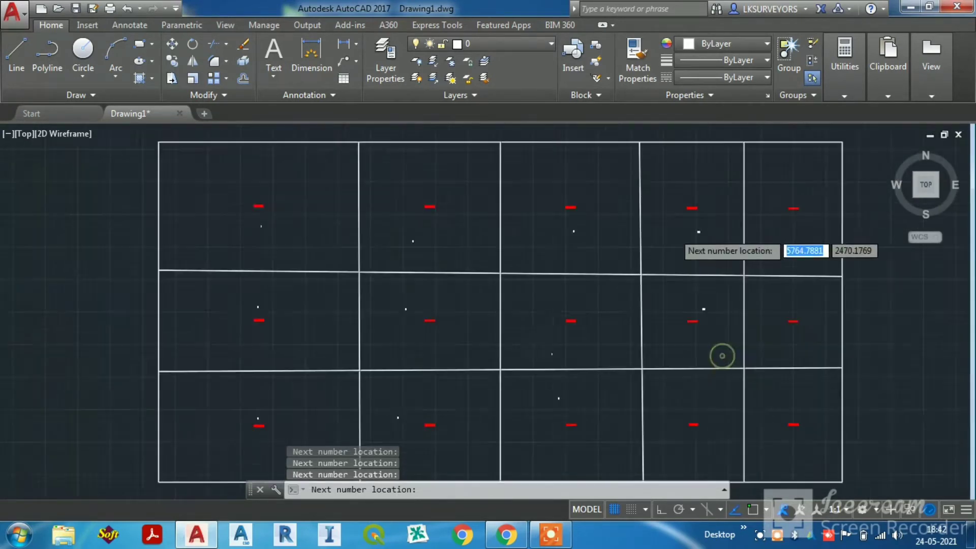
pyautogui.scroll(5, 693, 330)
pyautogui.click(798, 355)
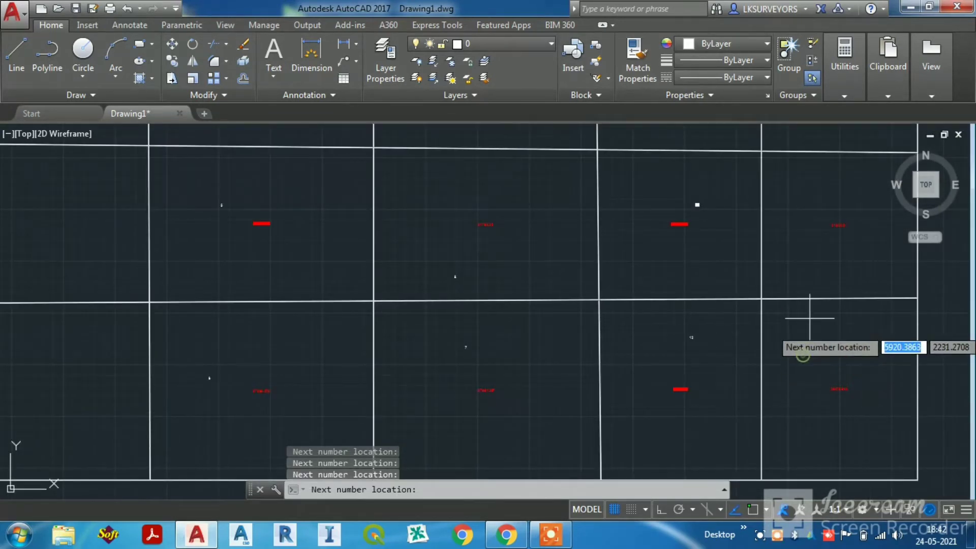
pyautogui.click(797, 224)
pyautogui.scroll(-3, 767, 272)
pyautogui.scroll(1, 773, 264)
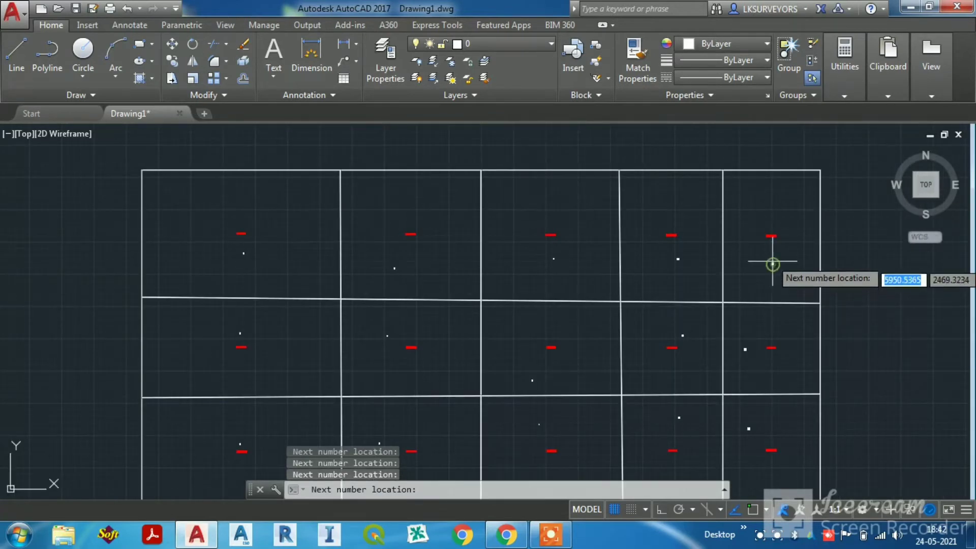
pyautogui.press('Escape')
# Step: Select all the plot number texts with Select Similar, starting from number 1, and set their text height to 10
pyautogui.scroll(-2, 410, 224)
pyautogui.scroll(7, 381, 231)
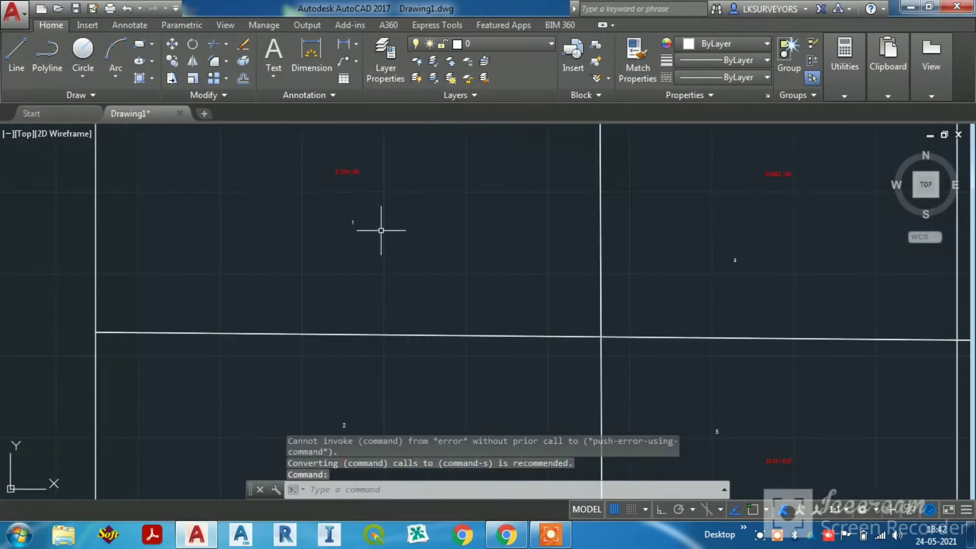
pyautogui.click(355, 224)
pyautogui.rightClick(354, 224)
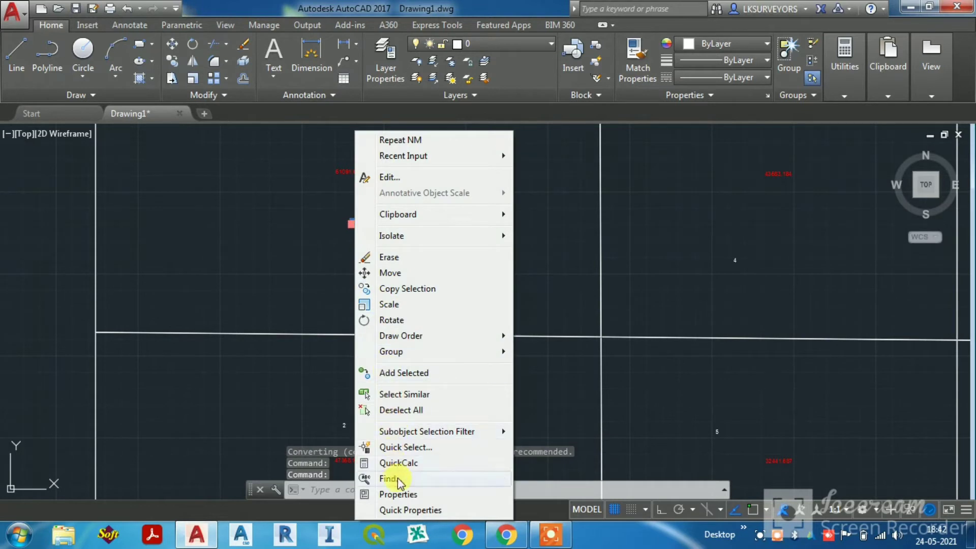
pyautogui.click(402, 394)
pyautogui.scroll(-3, 426, 277)
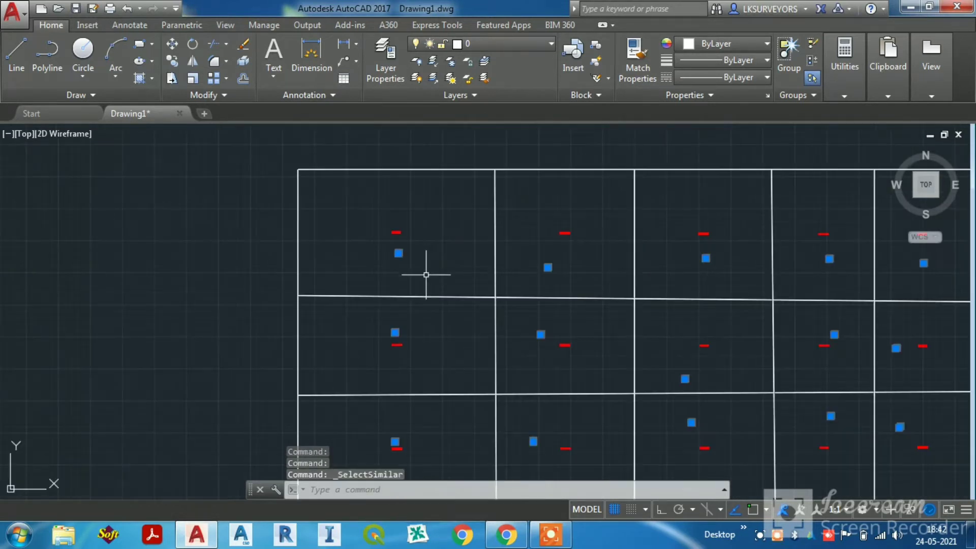
pyautogui.write('PR')
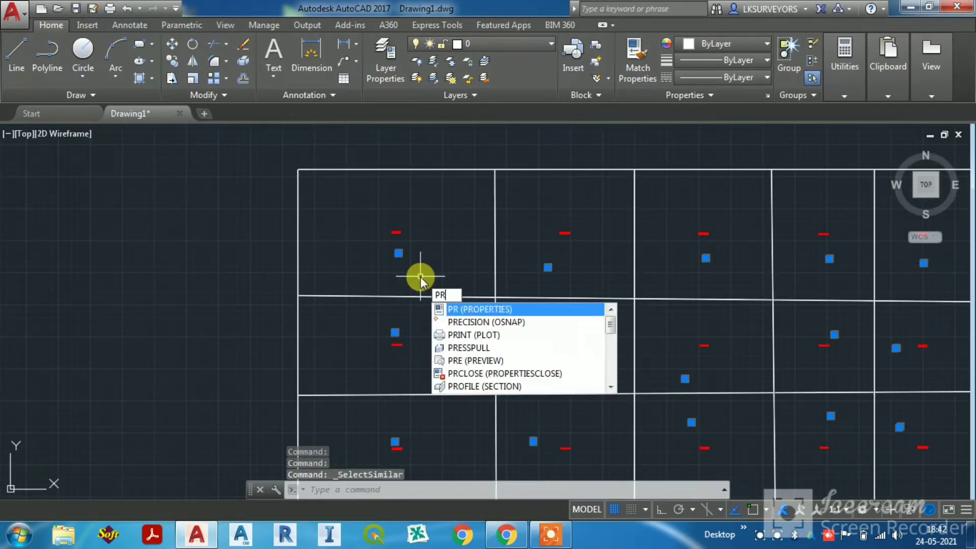
pyautogui.press('Return')
pyautogui.click(105, 305)
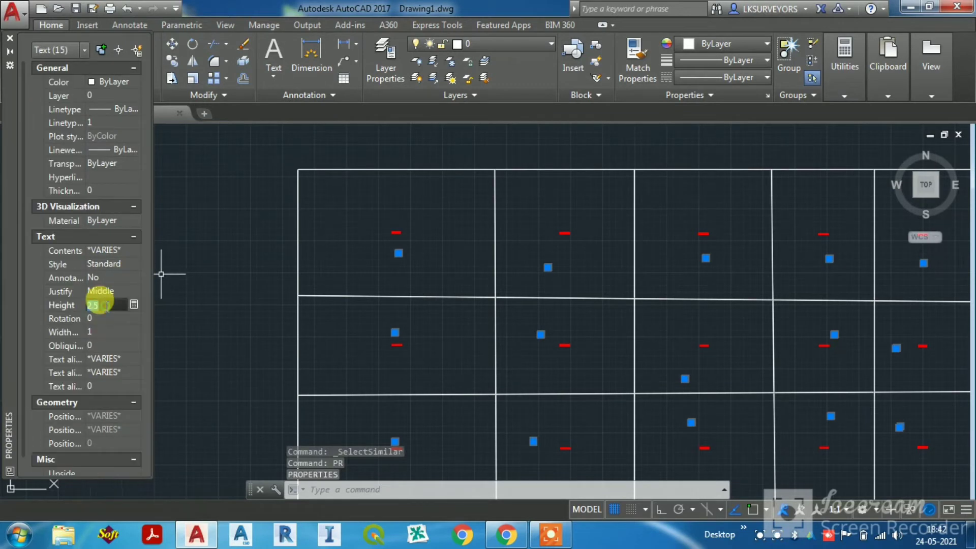
pyautogui.write('10')
pyautogui.click(118, 318)
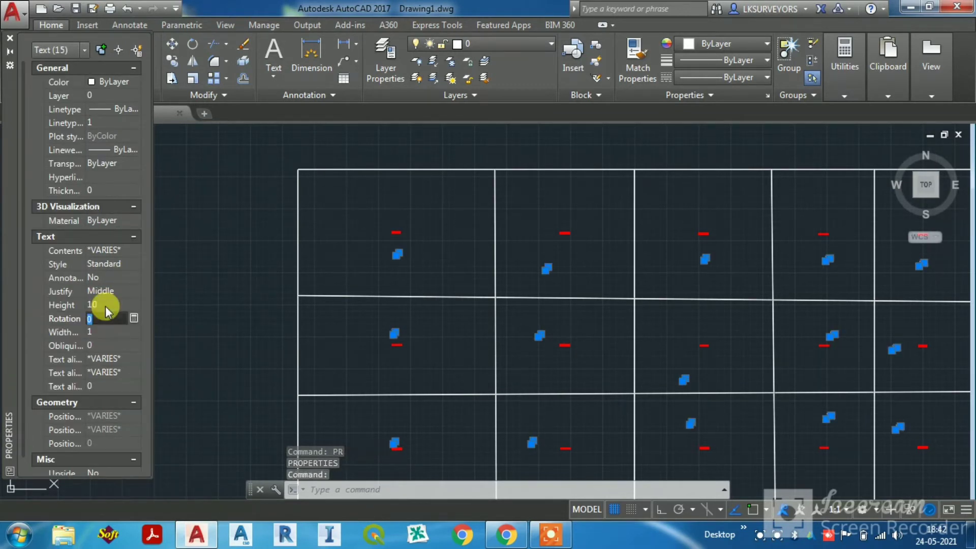
pyautogui.scroll(5, 391, 255)
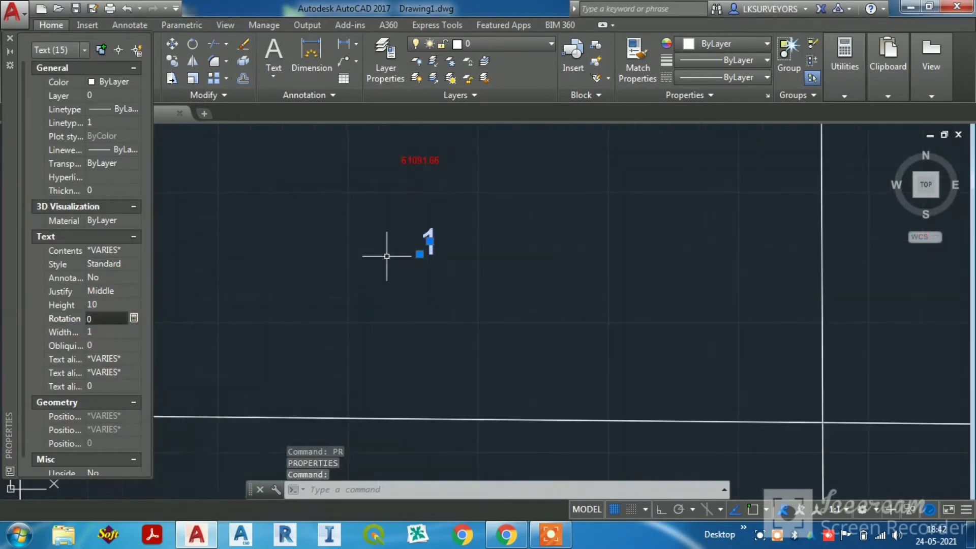
# Step: Set the text height of all selected plot numbers to 15 and clear the selection
pyautogui.scroll(-4, 432, 249)
pyautogui.click(99, 305)
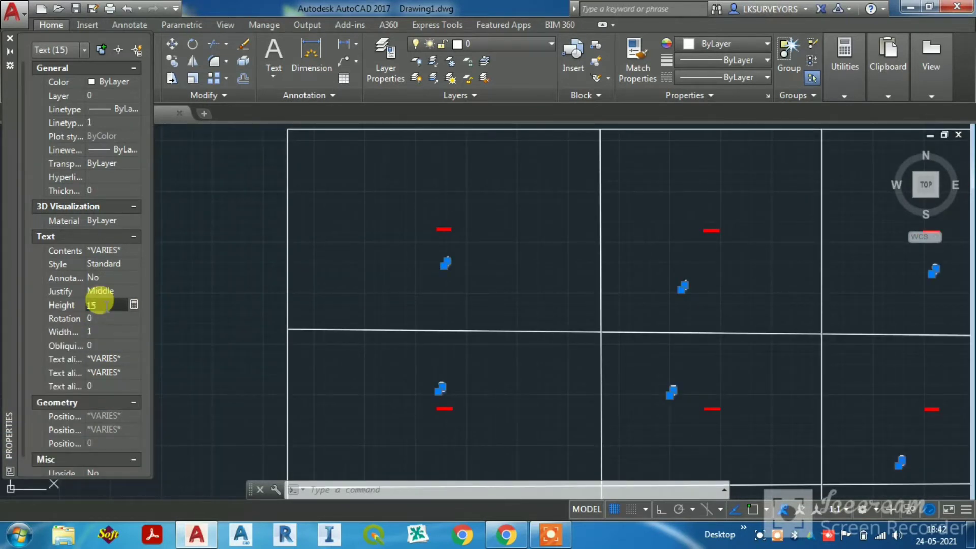
pyautogui.write('15')
pyautogui.press('Return')
pyautogui.press('Escape')
pyautogui.scroll(-5, 364, 279)
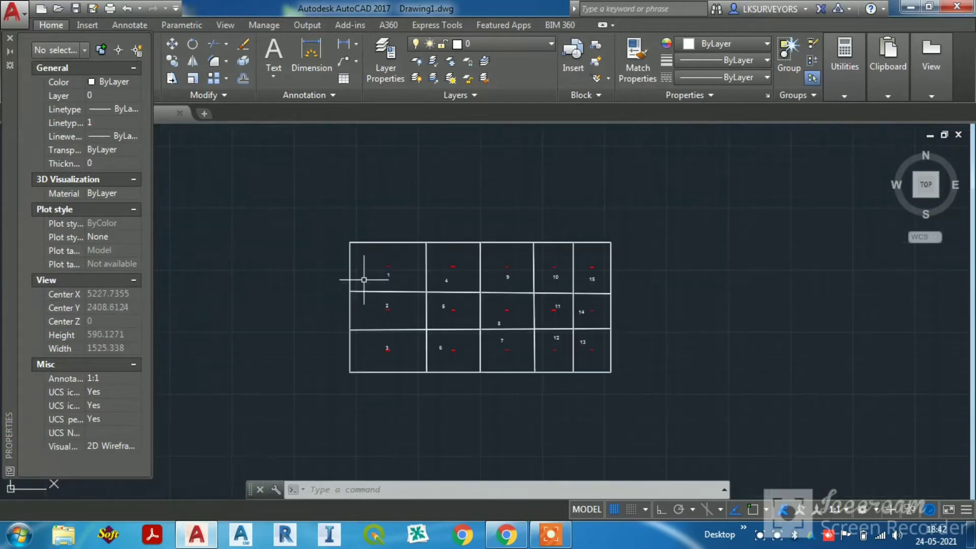
pyautogui.scroll(2, 574, 338)
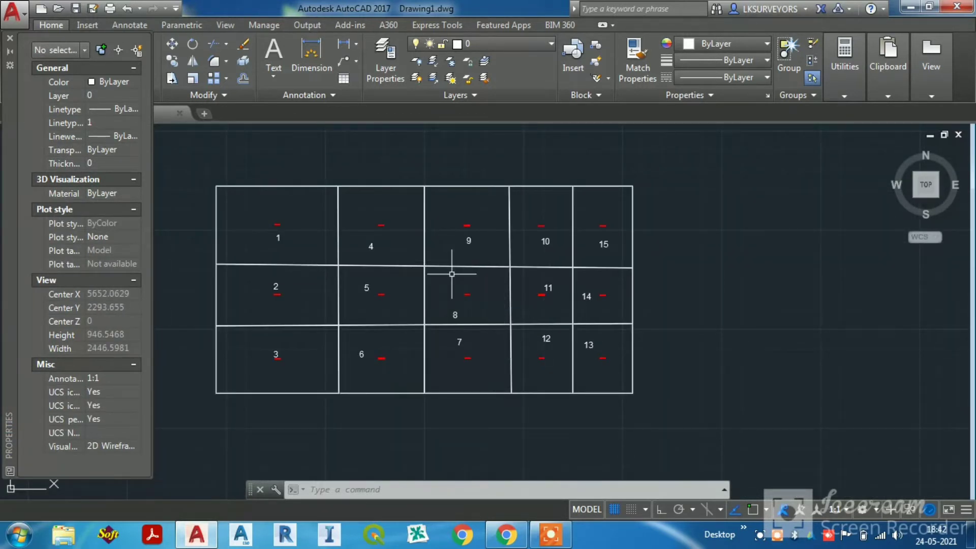
# Step: Insert an empty Standard-style table with 2 columns and 1 data row beside the numbered plots, leaving the title cell blank
pyautogui.scroll(-5, 451, 274)
pyautogui.scroll(5, 221, 341)
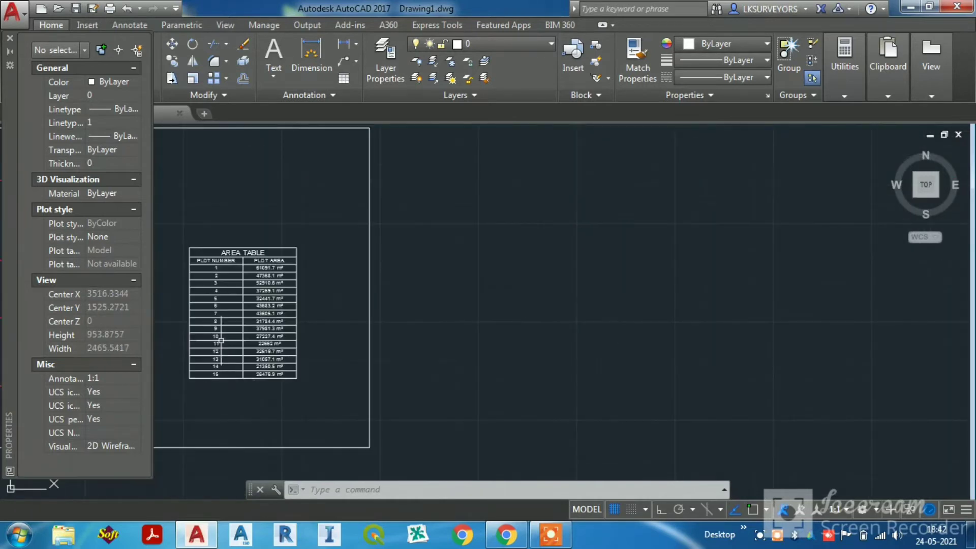
pyautogui.scroll(-5, 300, 305)
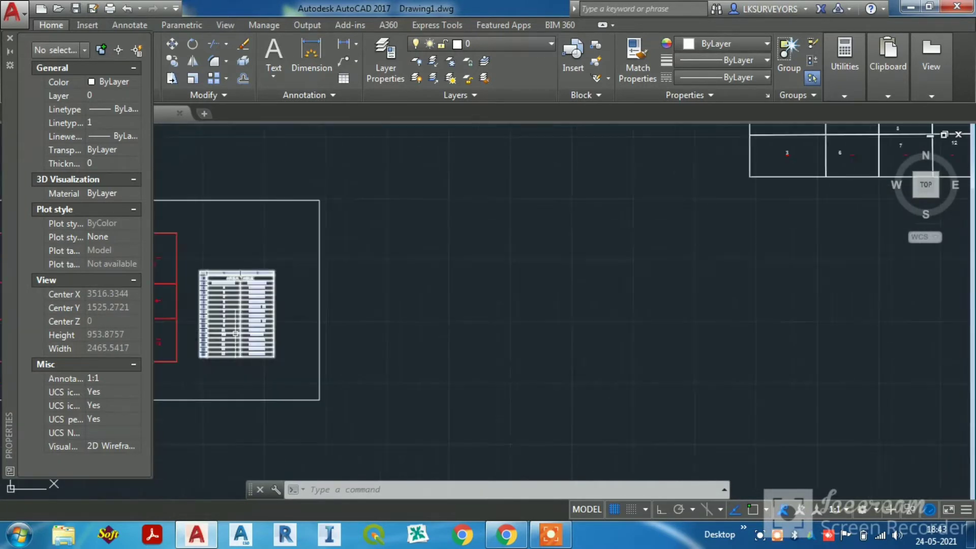
pyautogui.scroll(4, 591, 253)
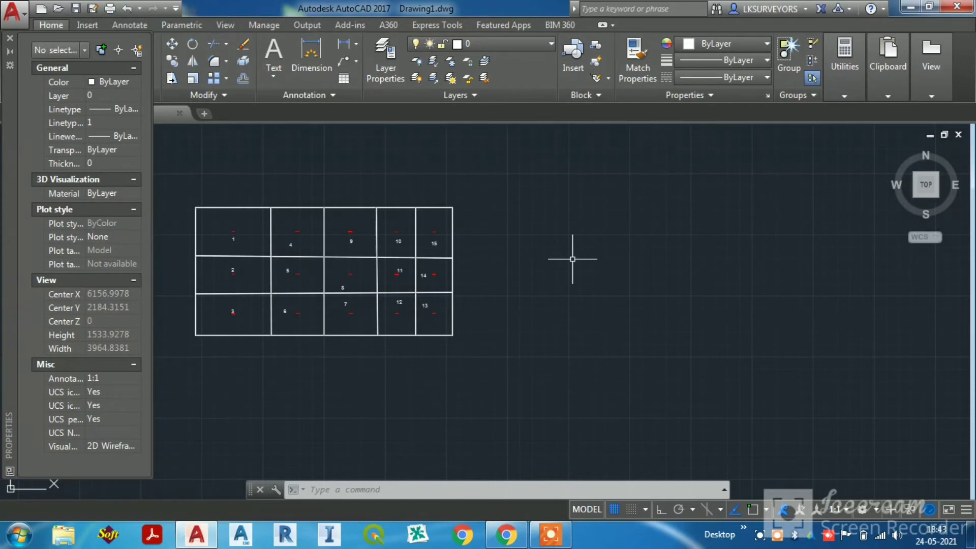
pyautogui.scroll(3, 371, 262)
pyautogui.scroll(-2, 426, 284)
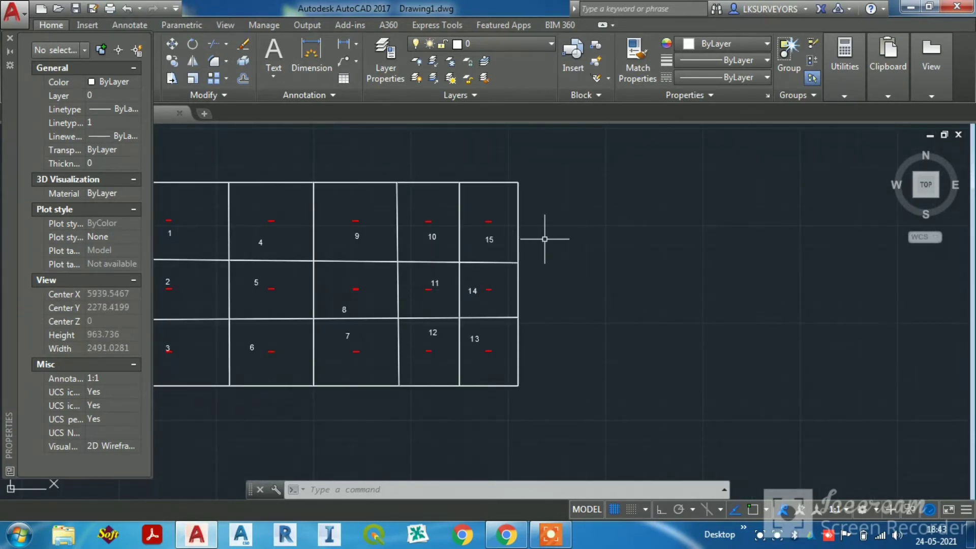
pyautogui.write('ABLE')
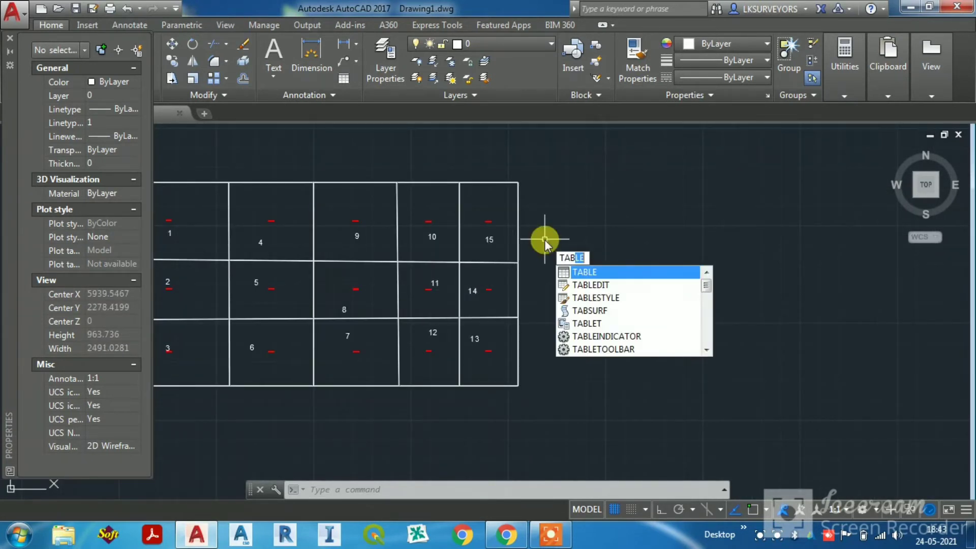
pyautogui.click(573, 273)
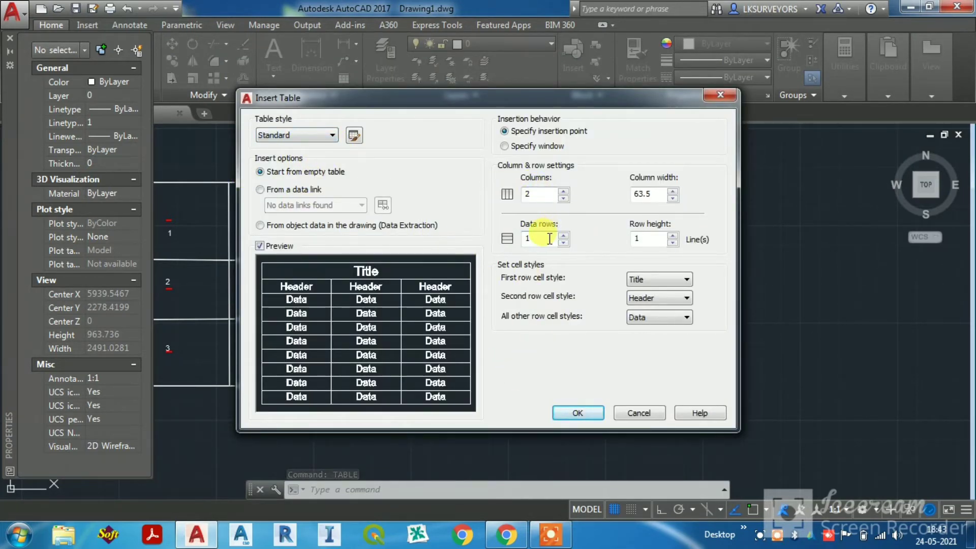
pyautogui.click(583, 414)
pyautogui.scroll(3, 576, 205)
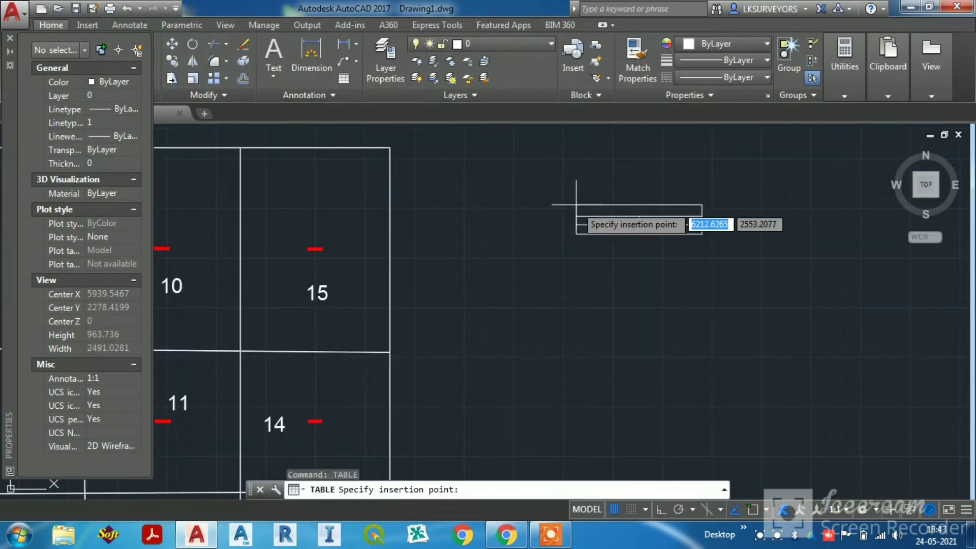
pyautogui.click(563, 204)
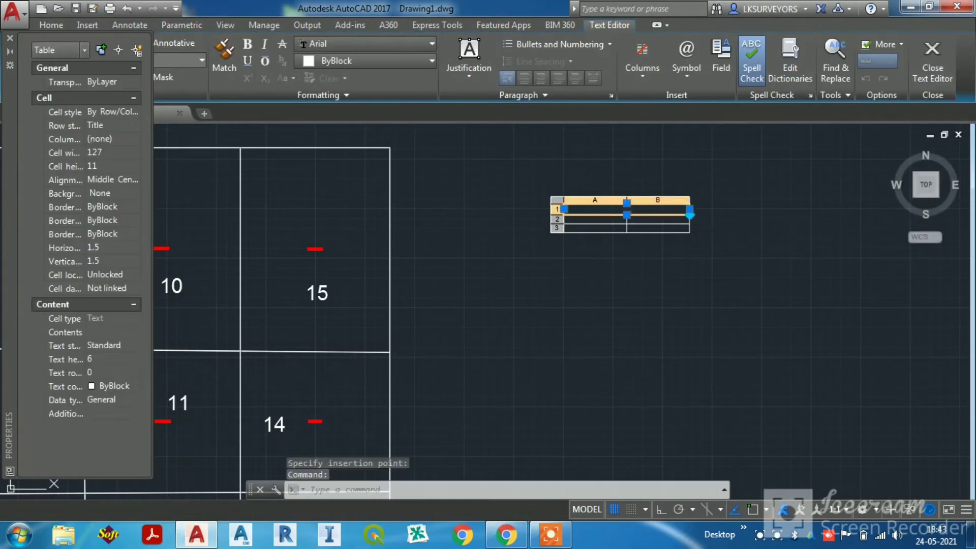
pyautogui.press('Escape')
pyautogui.press('Escape')
# Step: Scale the empty table by reference from near its lower-left corner, enlarging it to about three times its size
pyautogui.click(726, 152)
pyautogui.click(534, 269)
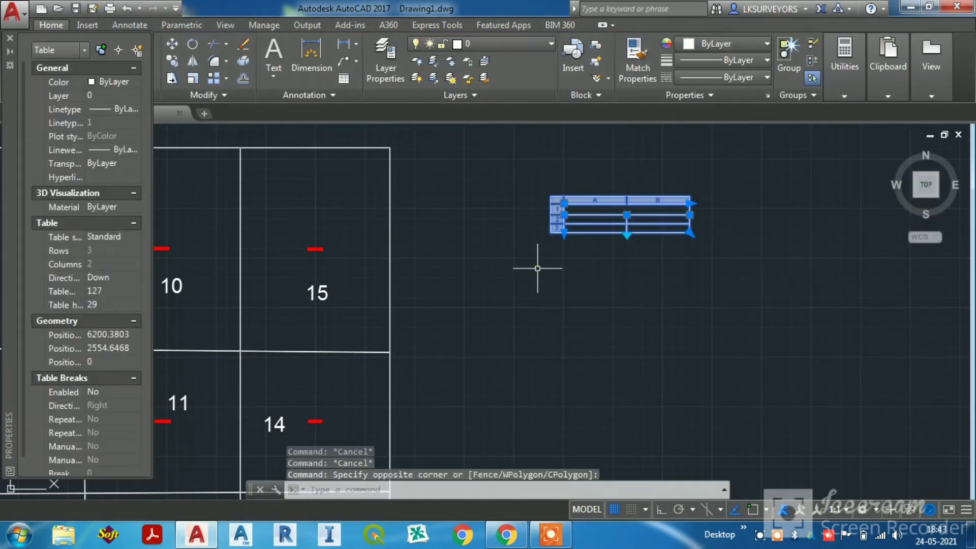
pyautogui.press('Return')
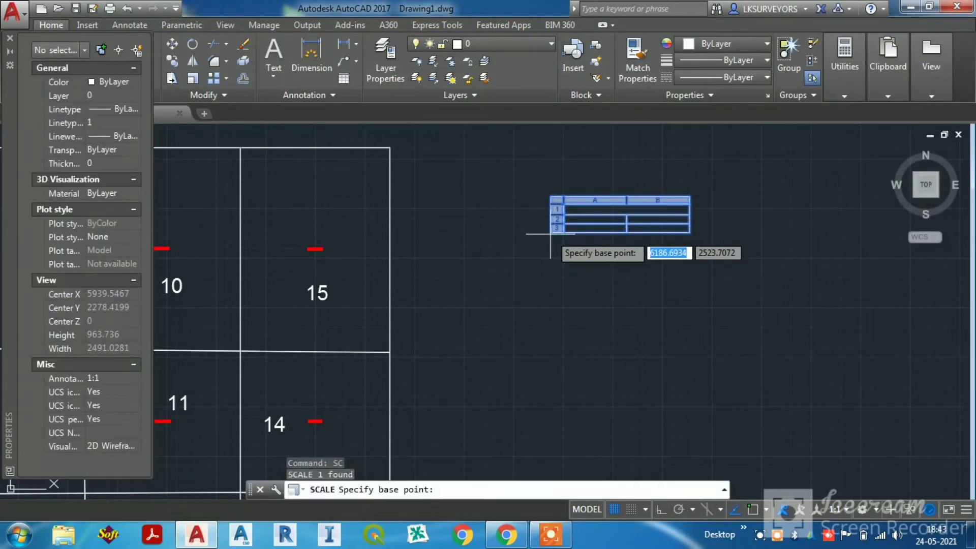
pyautogui.scroll(3, 553, 235)
pyautogui.click(548, 228)
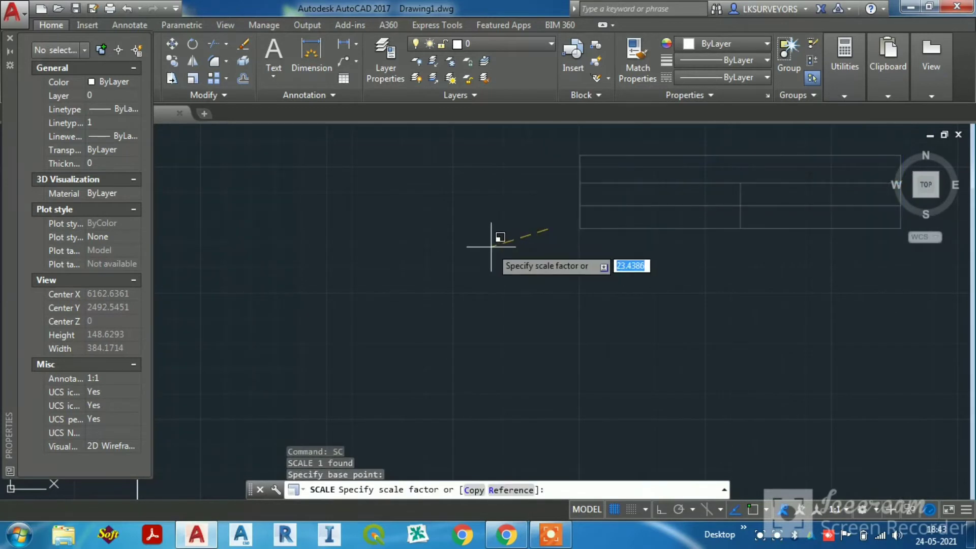
pyautogui.scroll(-2, 491, 247)
pyautogui.scroll(-2, 491, 247)
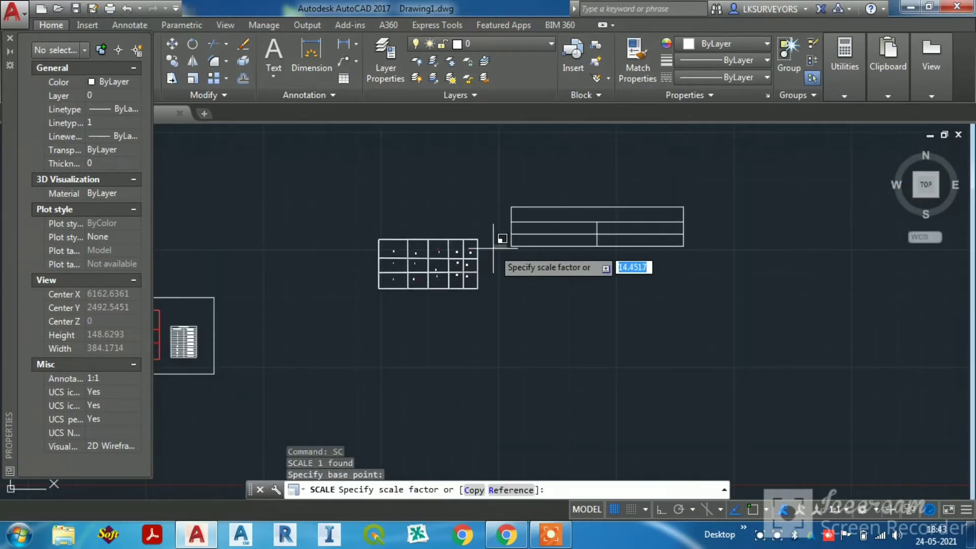
pyautogui.write('R')
pyautogui.press('Return')
pyautogui.scroll(4, 505, 244)
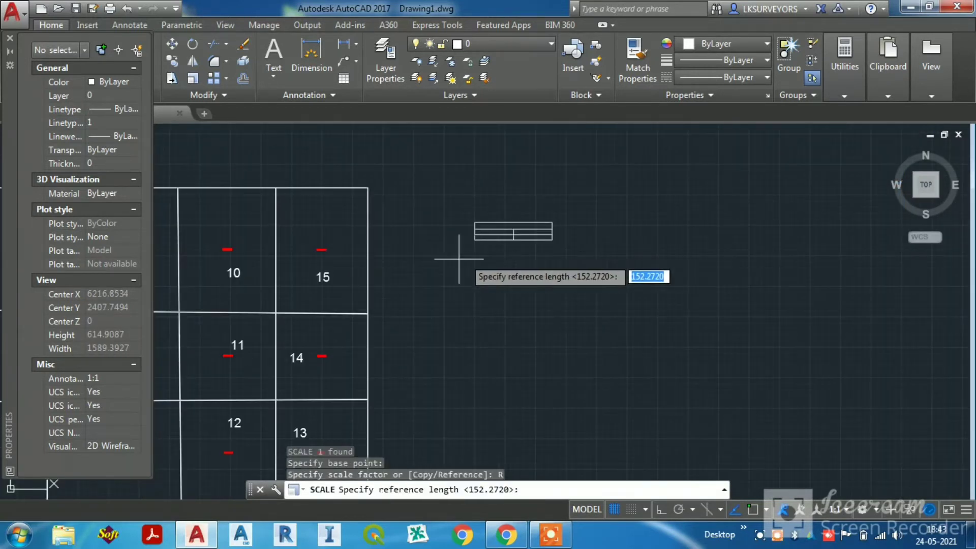
pyautogui.click(452, 261)
pyautogui.click(559, 266)
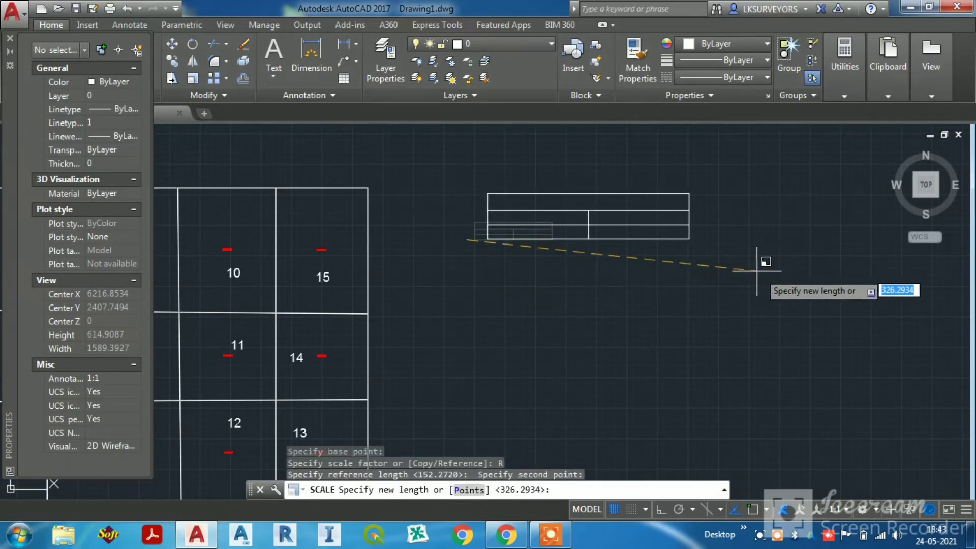
pyautogui.click(816, 272)
pyautogui.press('Escape')
# Step: Enter AREA TABLE as the title in the table's first row
pyautogui.scroll(-3, 676, 228)
pyautogui.scroll(5, 661, 235)
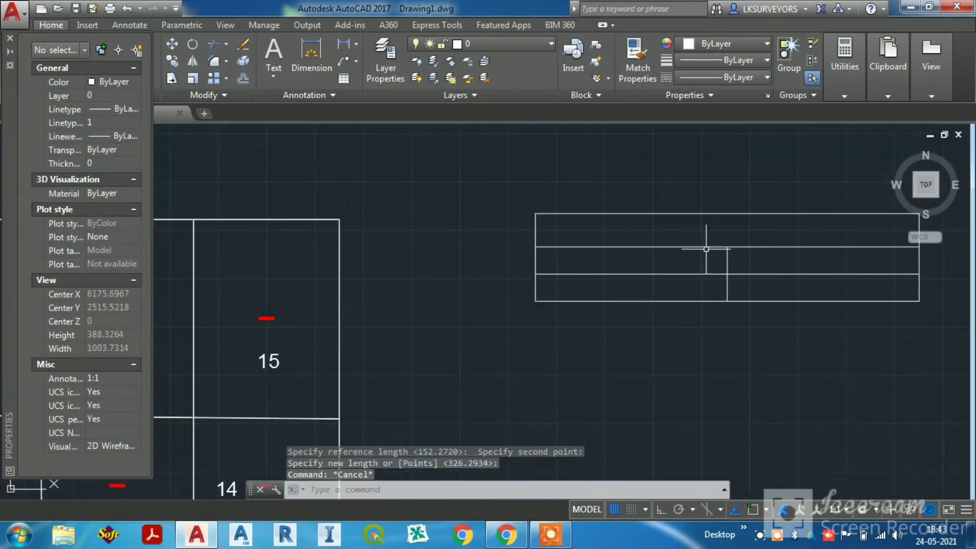
pyautogui.doubleClick(704, 237)
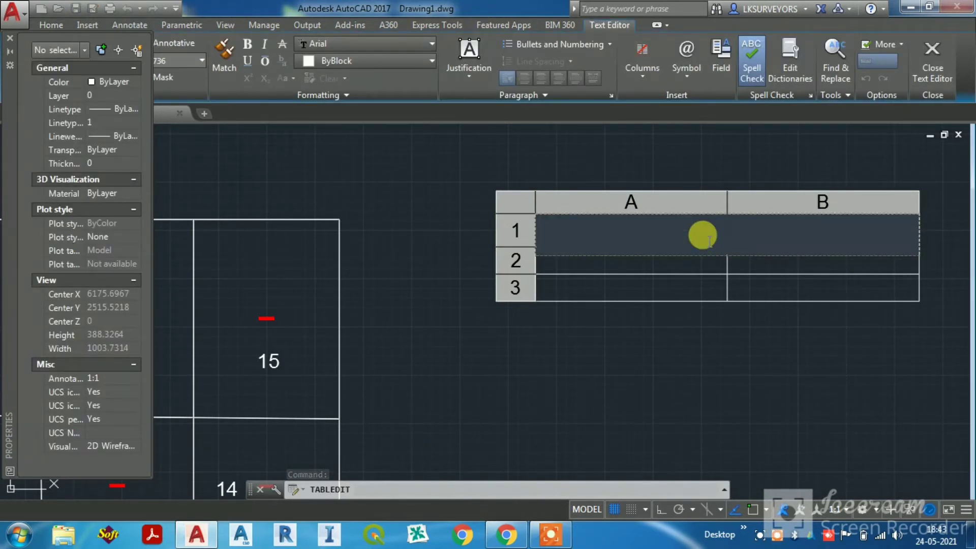
pyautogui.write('AREA')
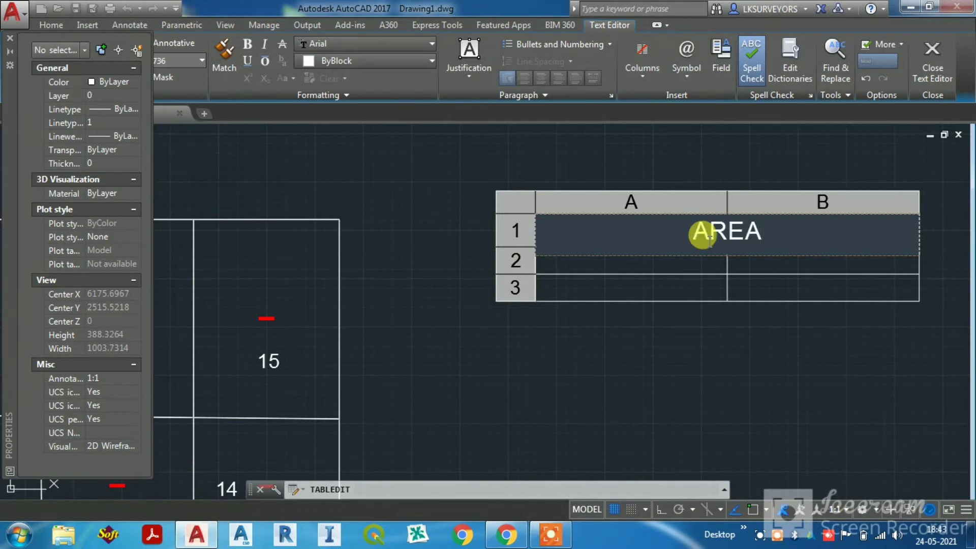
pyautogui.write(' TABL')
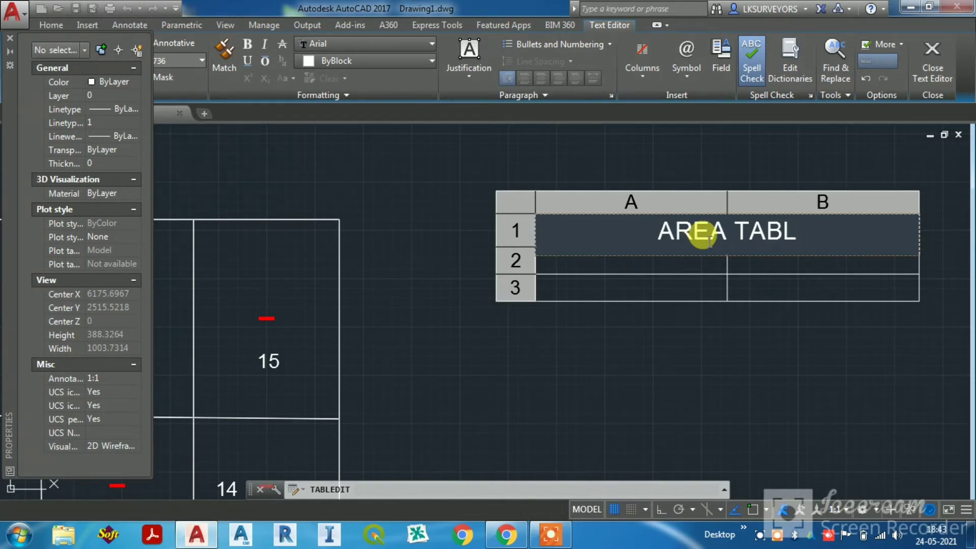
pyautogui.write('E')
pyautogui.click(627, 338)
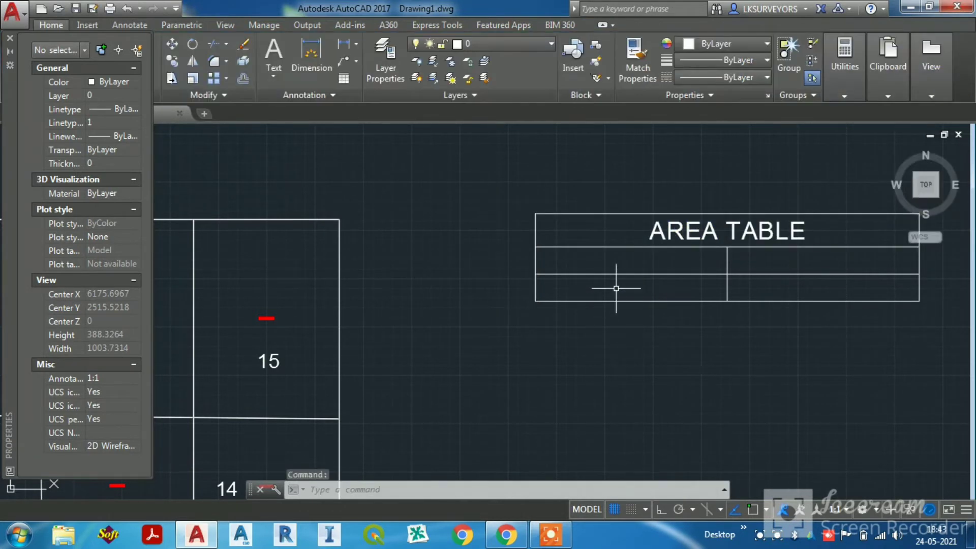
# Step: Enter the column headers PLOT NUMBER and PLOT AREA in the table's second row
pyautogui.click(616, 288)
pyautogui.doubleClick(615, 264)
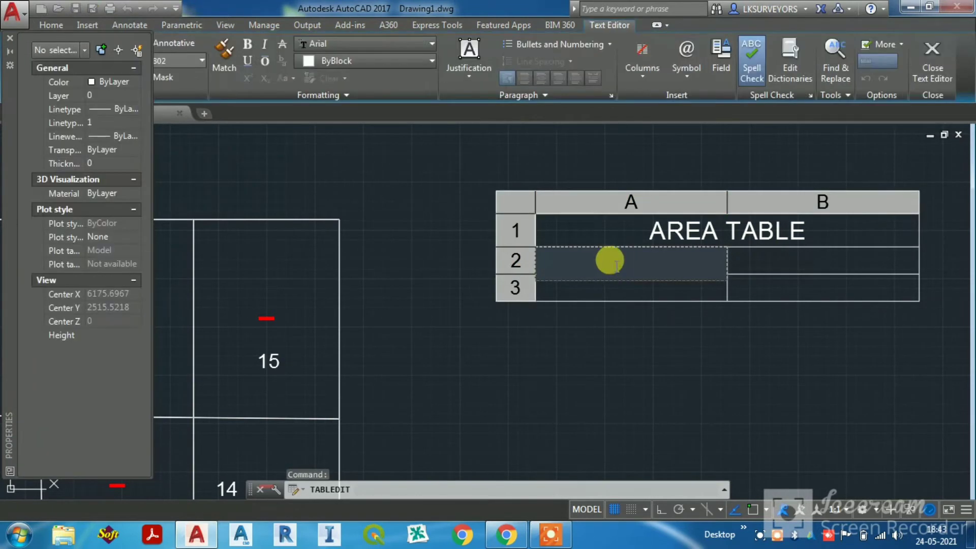
pyautogui.write('PLOT ')
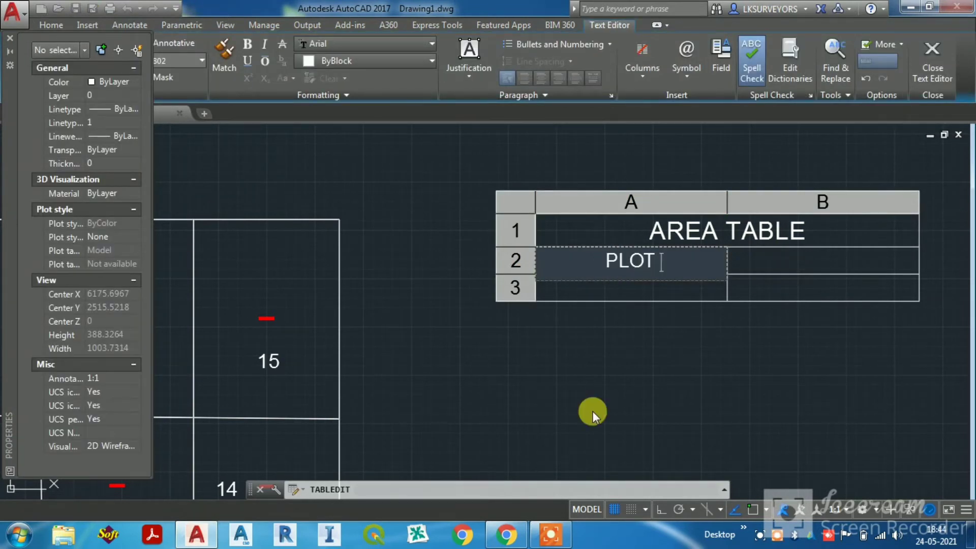
pyautogui.write('NUMBER')
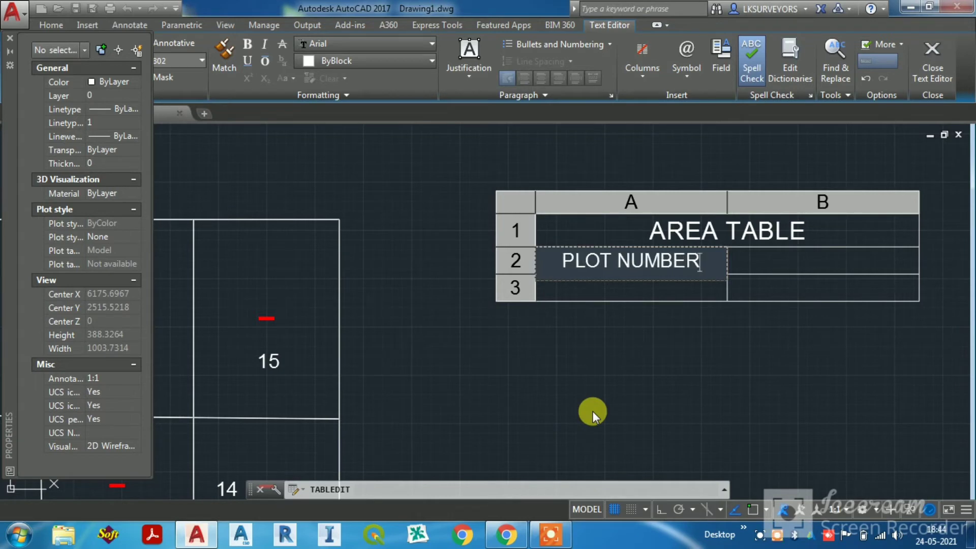
pyautogui.click(638, 410)
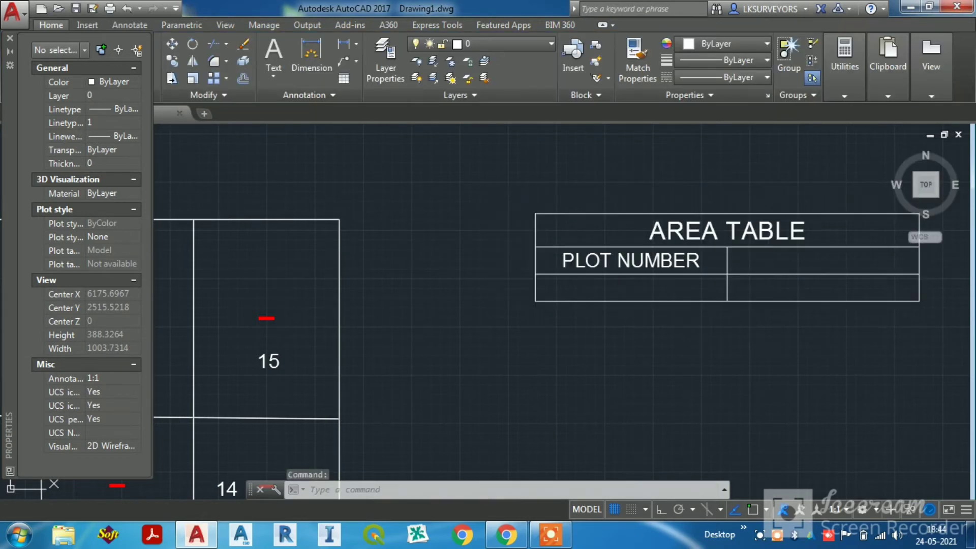
pyautogui.click(767, 261)
pyautogui.doubleClick(768, 262)
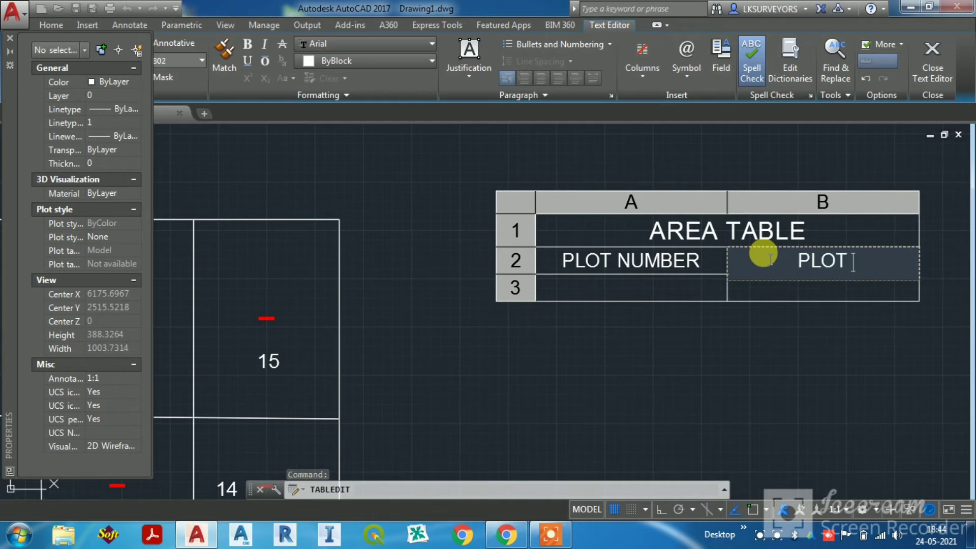
pyautogui.write('PLOT AREA')
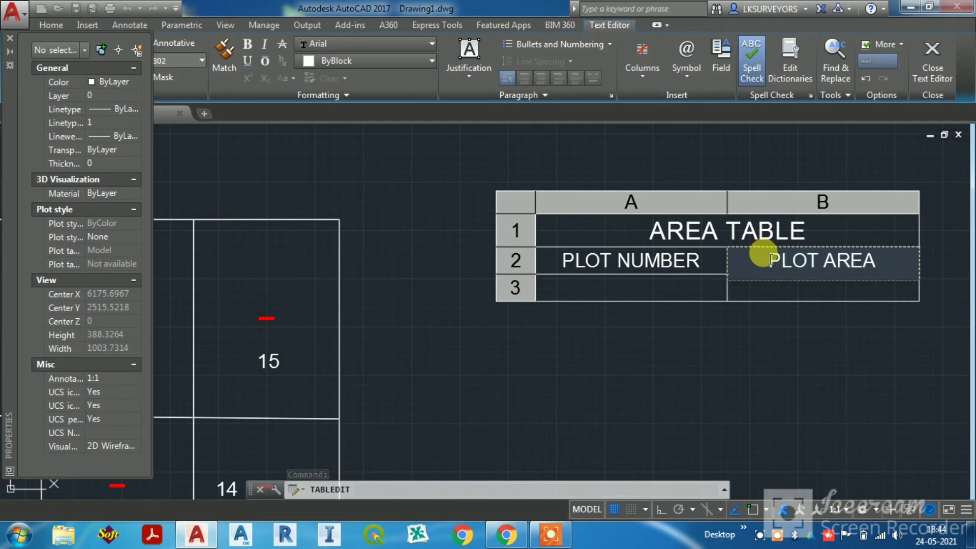
pyautogui.click(669, 323)
pyautogui.press('Escape')
# Step: Load the AreaTab LISP application from the lips folder and close the application loader
pyautogui.scroll(-8, 625, 259)
pyautogui.scroll(2, 493, 292)
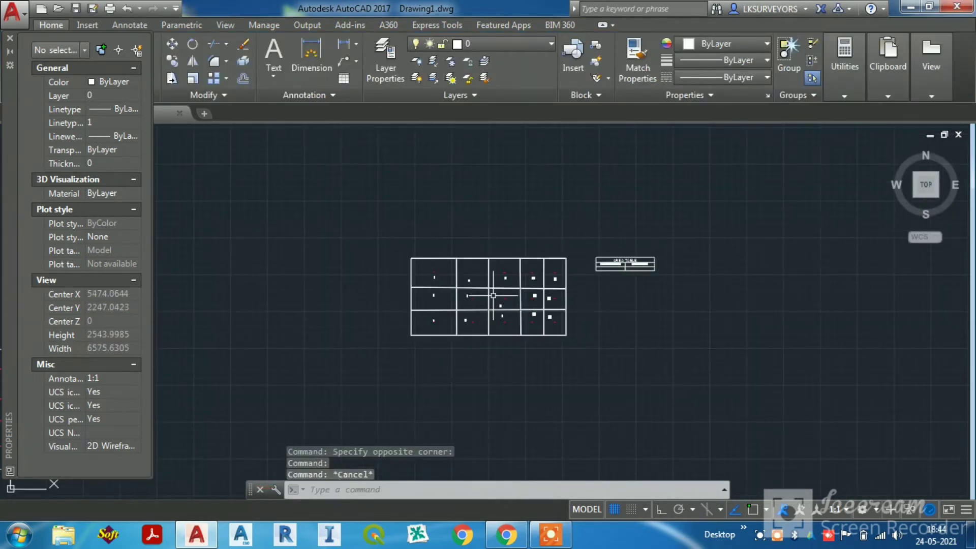
pyautogui.write('AP')
pyautogui.press('Return')
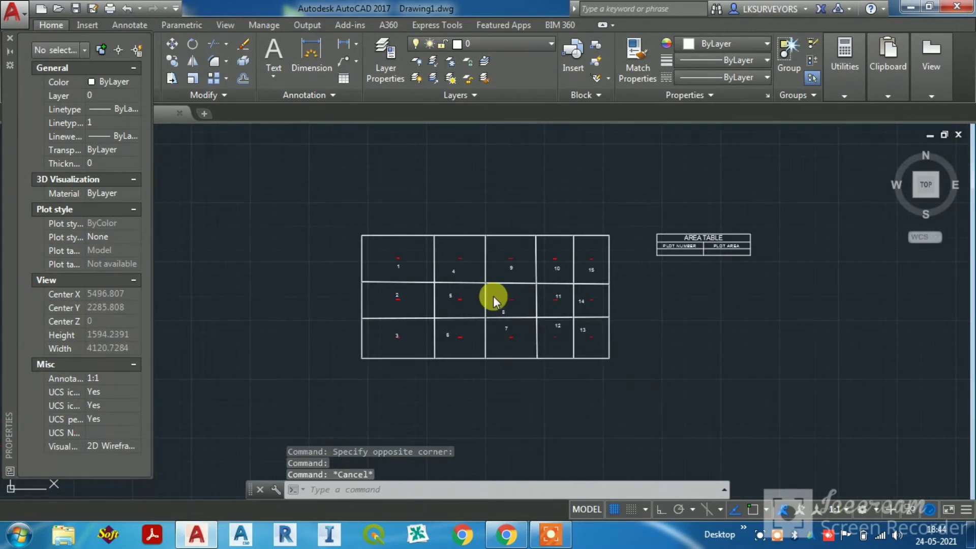
pyautogui.click(359, 157)
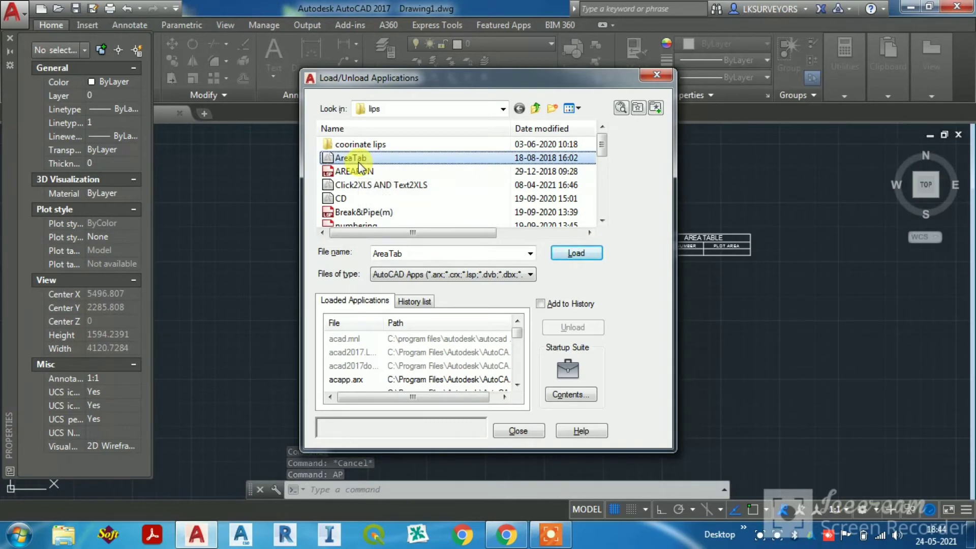
pyautogui.click(574, 257)
pyautogui.click(520, 430)
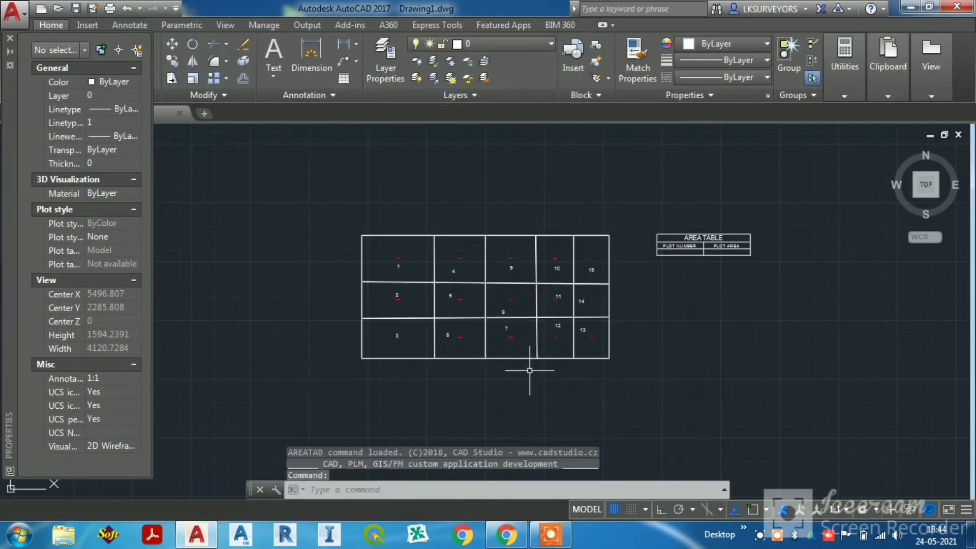
# Step: Close the Properties palette and run AREATAB, writing plot 1 and its area into the table's empty row
pyautogui.click(11, 40)
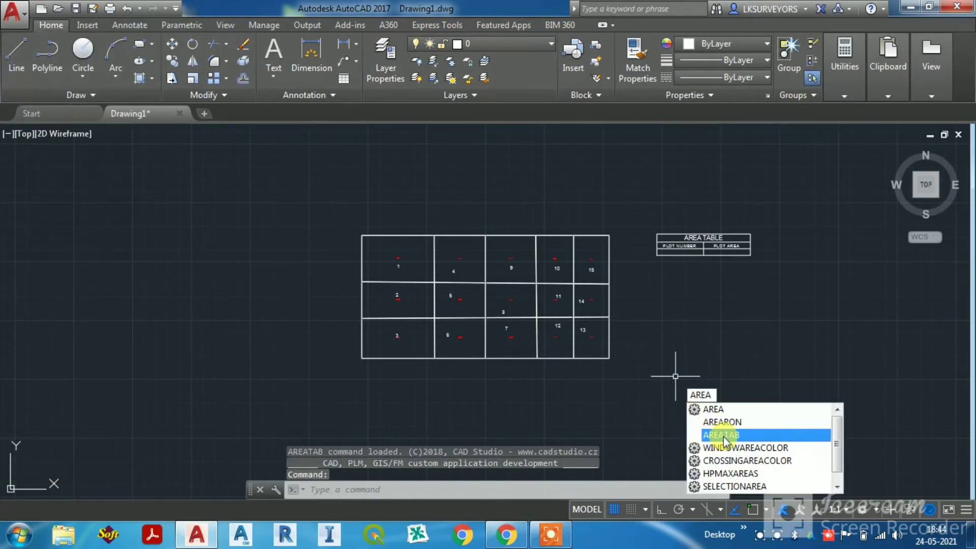
pyautogui.click(717, 435)
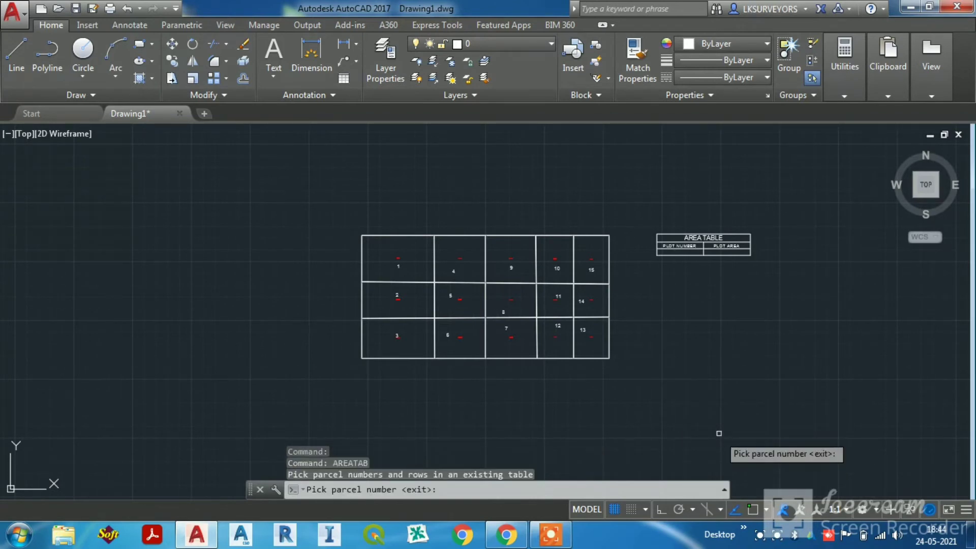
pyautogui.scroll(4, 689, 259)
pyautogui.scroll(2, 691, 258)
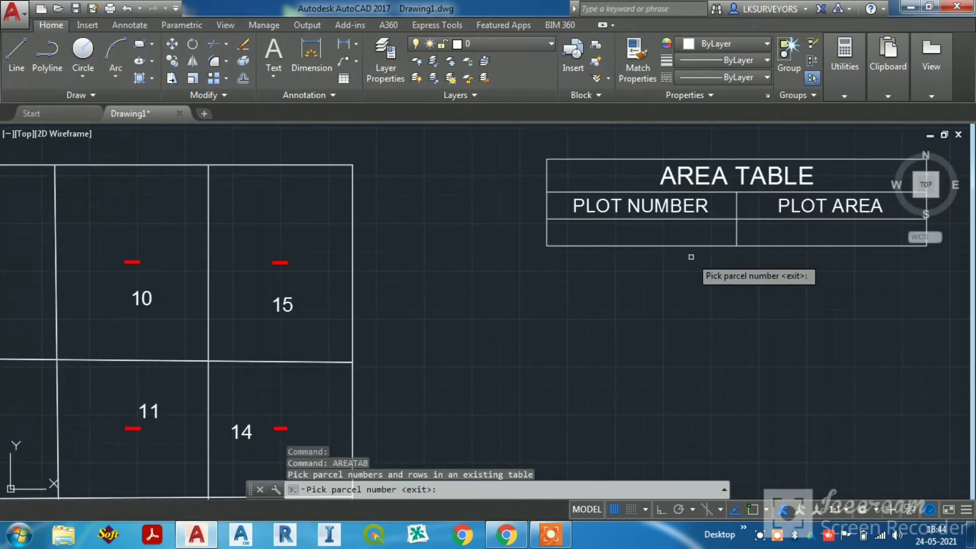
pyautogui.scroll(-6, 690, 257)
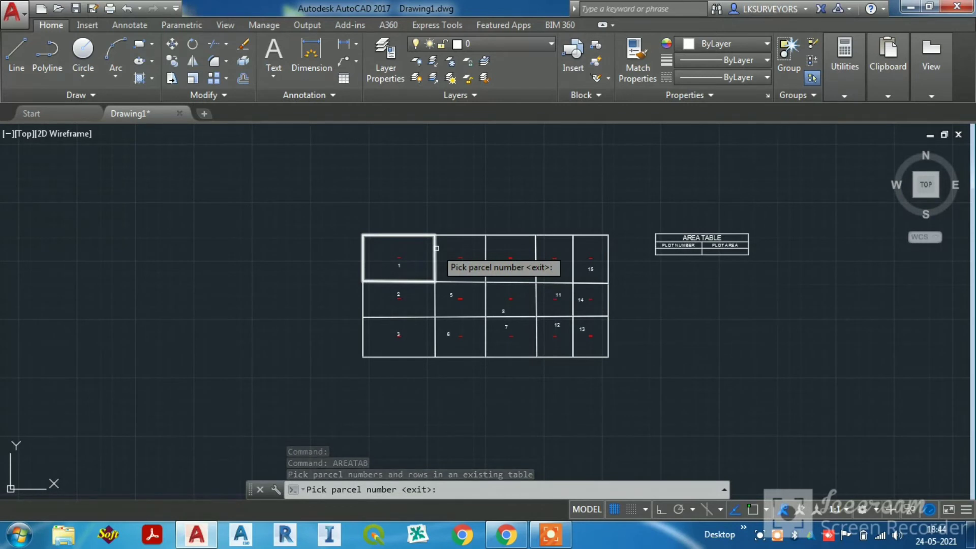
pyautogui.scroll(5, 376, 271)
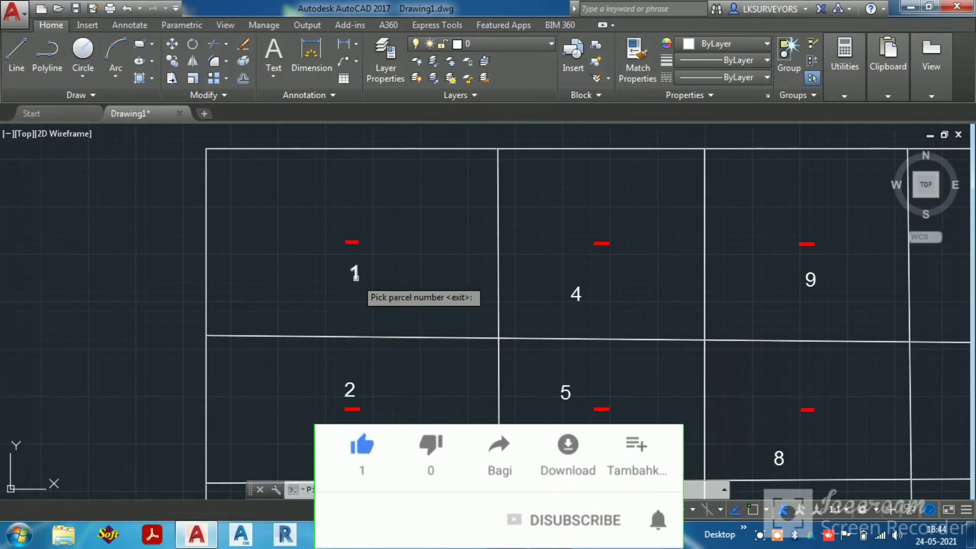
pyautogui.click(355, 275)
pyautogui.scroll(-3, 355, 275)
pyautogui.scroll(3, 446, 272)
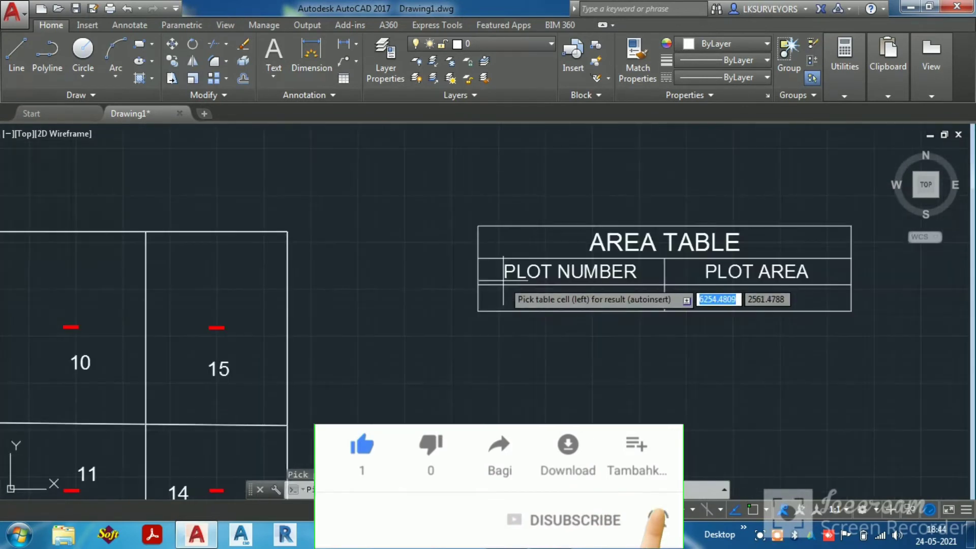
pyautogui.click(539, 299)
# Step: Add plot 2 and its area to the table below the row for plot 1
pyautogui.scroll(-3, 604, 275)
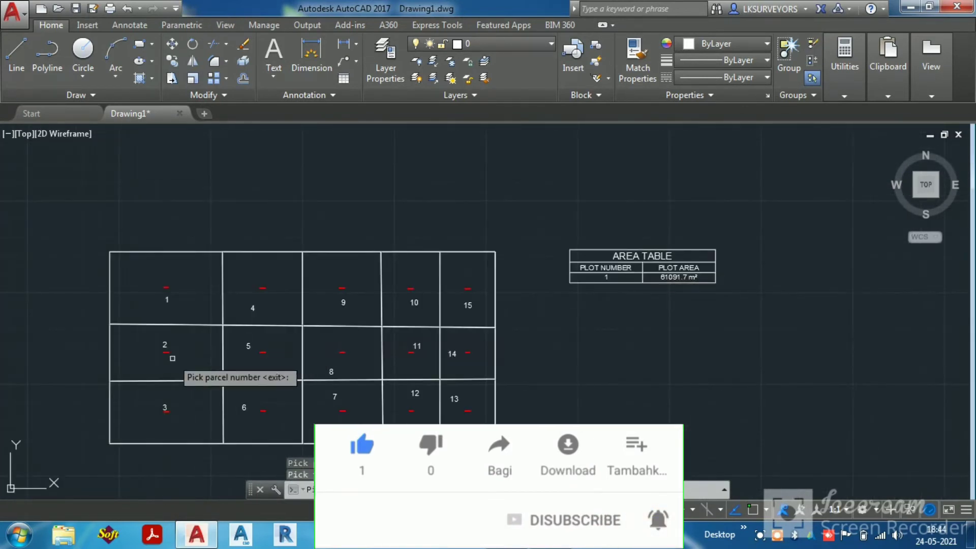
pyautogui.scroll(4, 163, 345)
pyautogui.click(163, 340)
pyautogui.scroll(-3, 163, 340)
pyautogui.scroll(5, 523, 226)
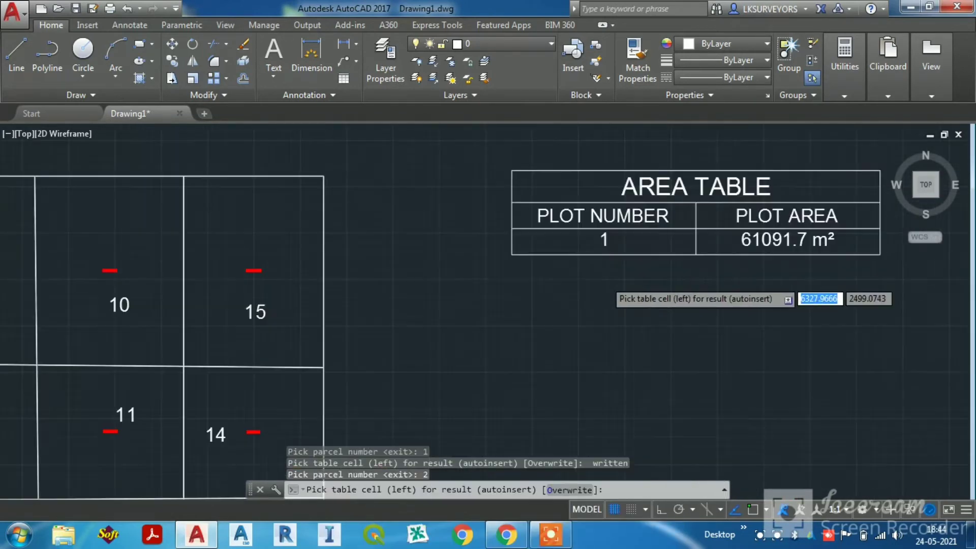
pyautogui.click(523, 226)
# Step: Add plot 3 and its area to the table below the row for plot 2
pyautogui.scroll(-3, 538, 224)
pyautogui.scroll(4, 464, 327)
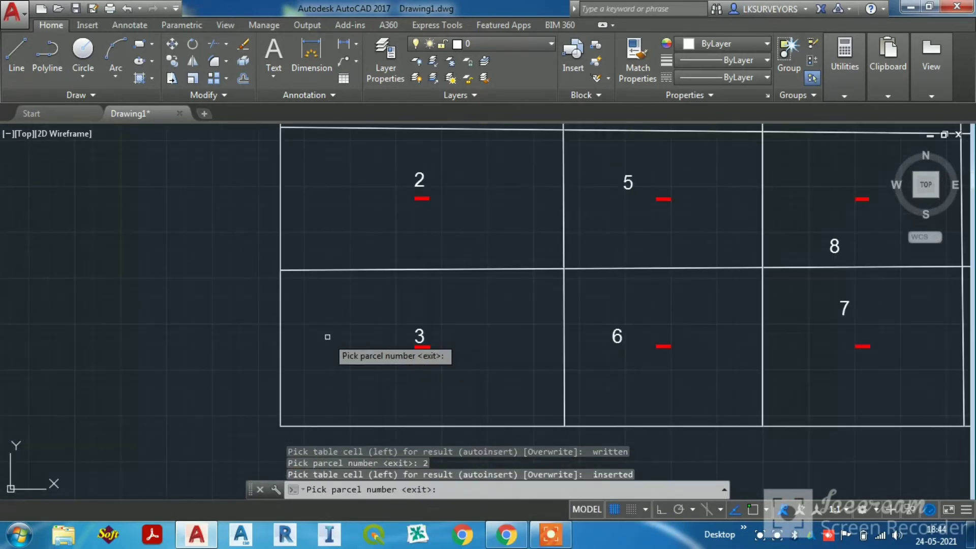
pyautogui.click(421, 328)
pyautogui.scroll(-3, 453, 330)
pyautogui.scroll(5, 620, 259)
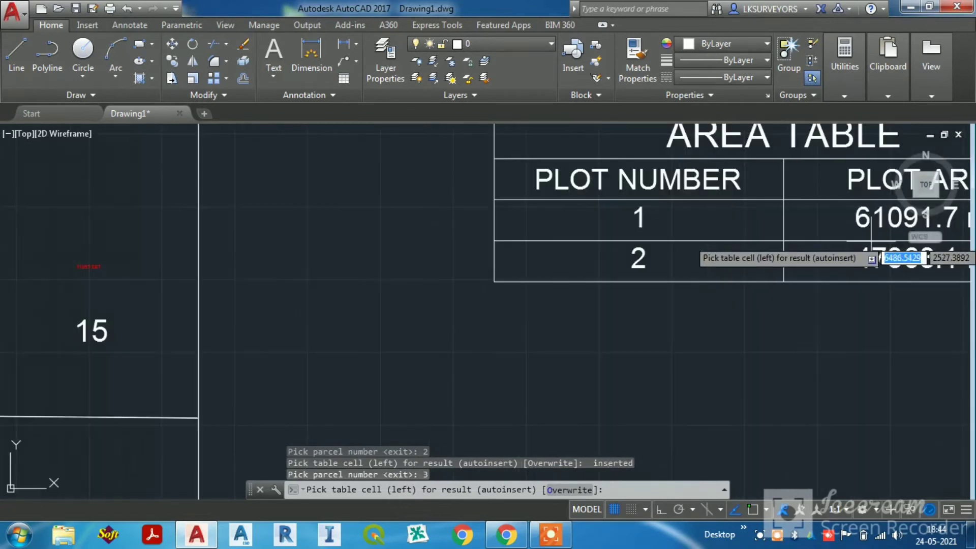
pyautogui.click(593, 266)
# Step: Add plot 4 and its area to the table below the row for plot 3
pyautogui.scroll(-3, 565, 320)
pyautogui.scroll(4, 286, 302)
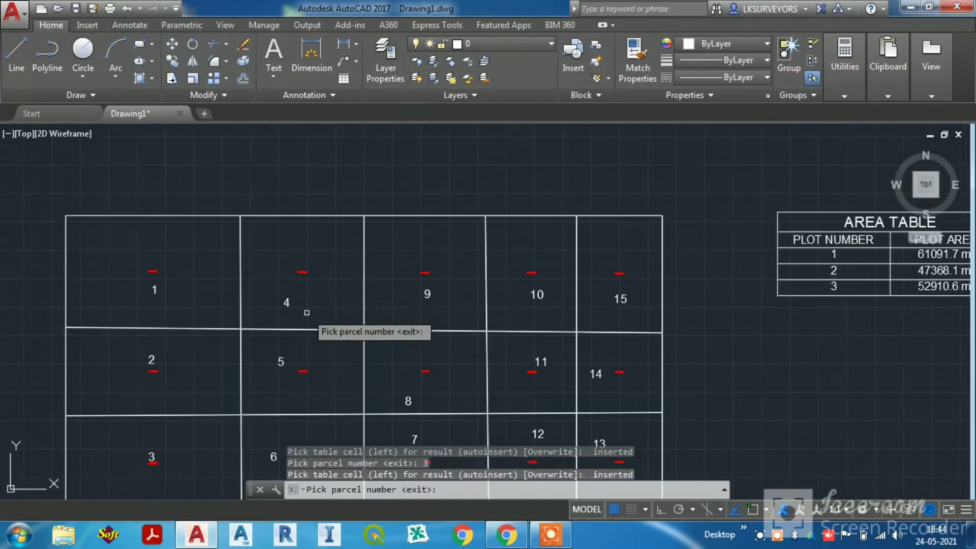
pyautogui.click(286, 303)
pyautogui.scroll(-3, 400, 289)
pyautogui.scroll(5, 731, 279)
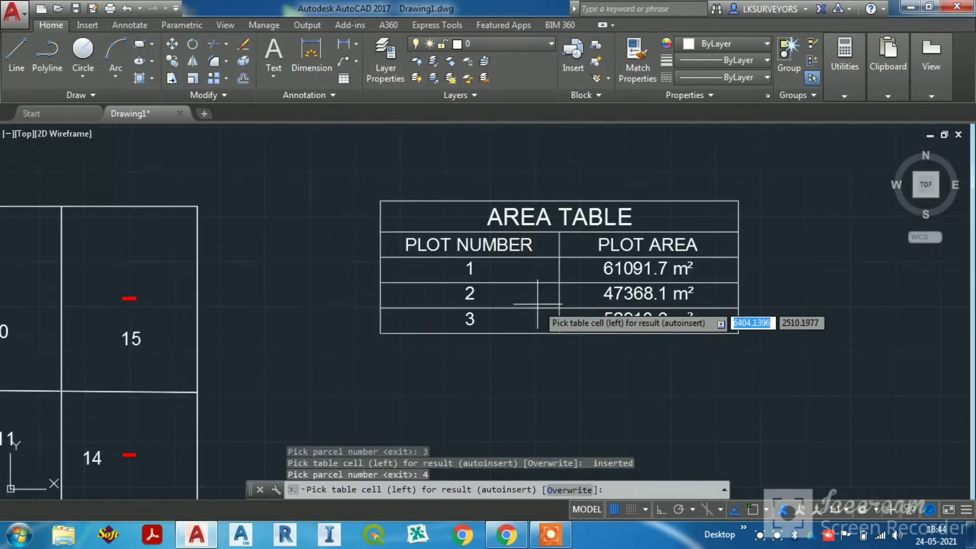
pyautogui.click(403, 320)
# Step: Add plot 5 and its area to the table below the row for plot 4
pyautogui.scroll(-3, 684, 335)
pyautogui.scroll(4, 218, 333)
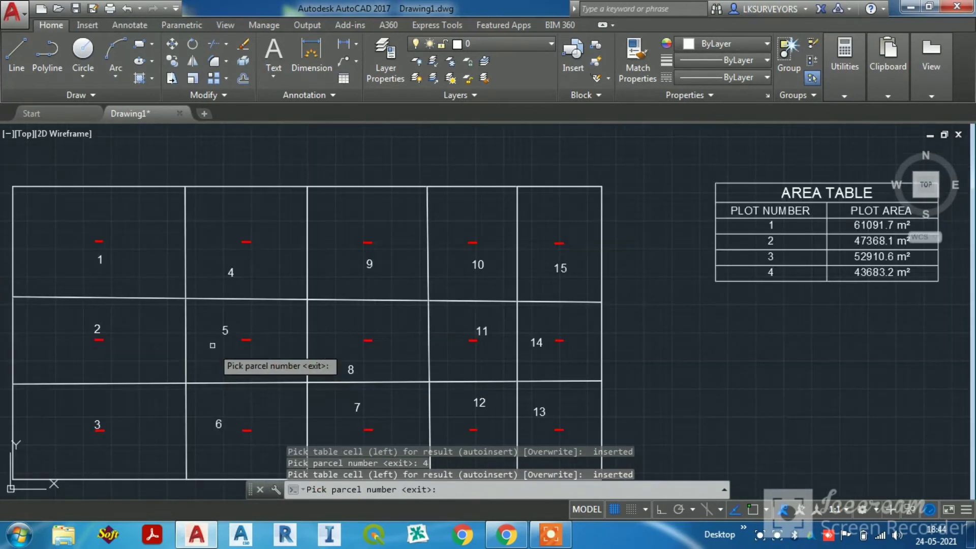
pyautogui.click(225, 331)
pyautogui.scroll(-3, 653, 294)
pyautogui.scroll(5, 762, 257)
pyautogui.click(610, 276)
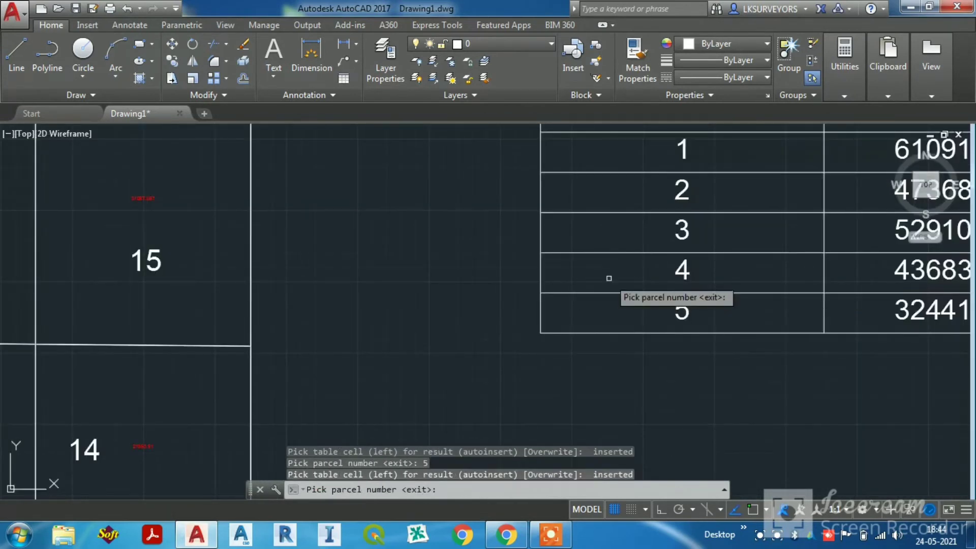
# Step: Add plot 6 and its area to the table below the row for plot 5
pyautogui.scroll(-3, 557, 297)
pyautogui.scroll(4, 328, 346)
pyautogui.click(312, 370)
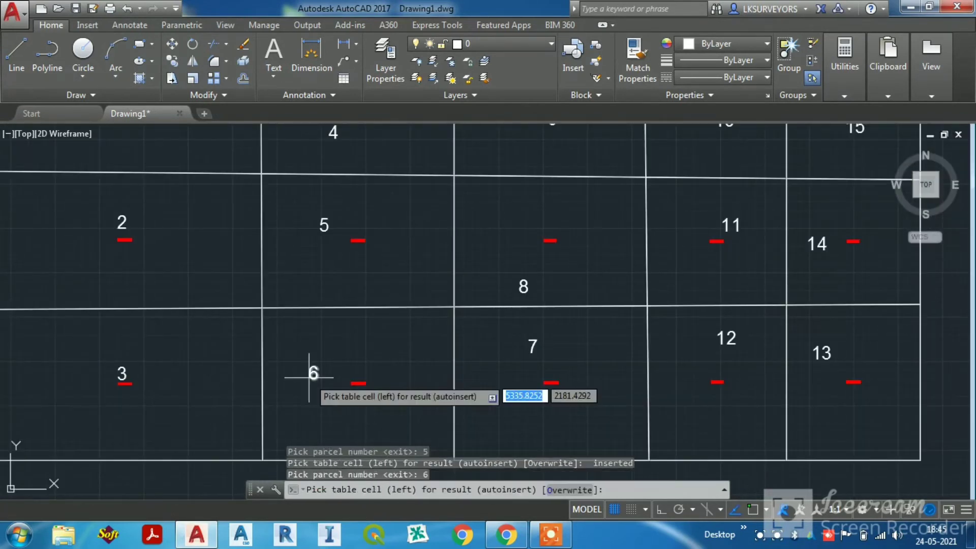
pyautogui.scroll(-4, 311, 370)
pyautogui.scroll(4, 580, 335)
pyautogui.click(641, 307)
# Step: Add plot 7 and its area to the table below the row for plot 6
pyautogui.scroll(-4, 641, 285)
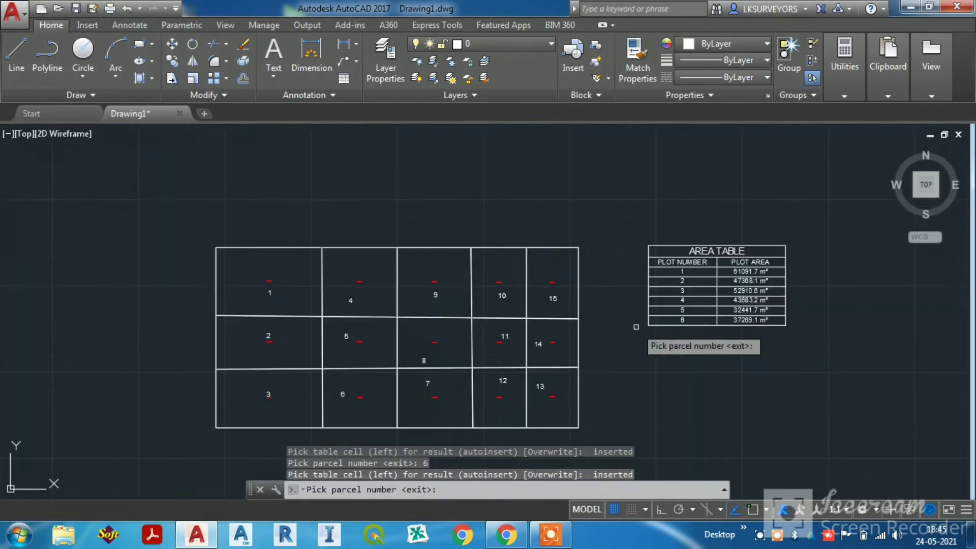
pyautogui.scroll(3, 607, 271)
pyautogui.scroll(-3, 447, 315)
pyautogui.scroll(5, 473, 381)
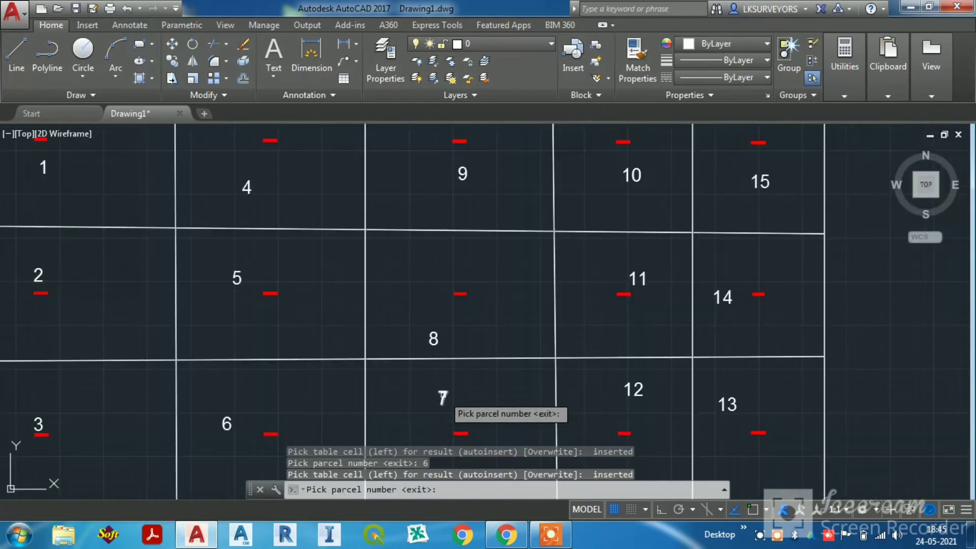
pyautogui.click(444, 394)
pyautogui.scroll(-4, 615, 318)
pyautogui.scroll(4, 636, 315)
pyautogui.click(620, 313)
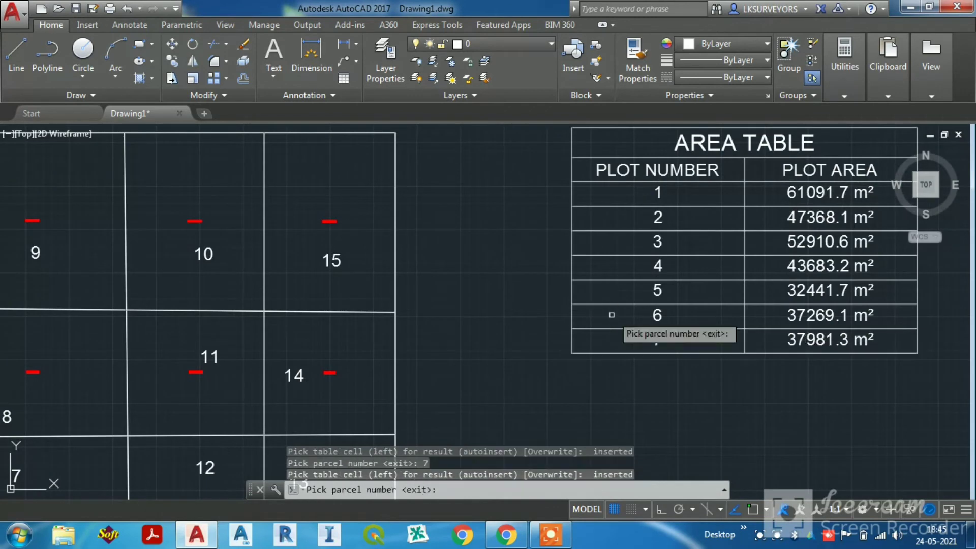
# Step: Add plot 8 and its area to the table below the row for plot 7
pyautogui.scroll(-4, 630, 316)
pyautogui.scroll(3, 397, 335)
pyautogui.click(371, 346)
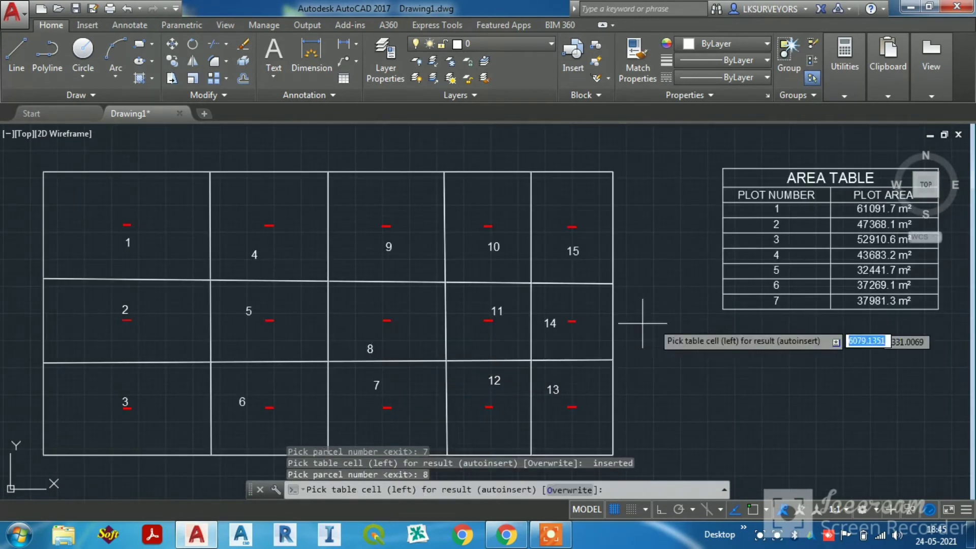
pyautogui.scroll(4, 722, 308)
pyautogui.click(752, 306)
# Step: Add plots 9 and 10 with their areas as successive rows below the row for plot 8
pyautogui.scroll(-4, 748, 307)
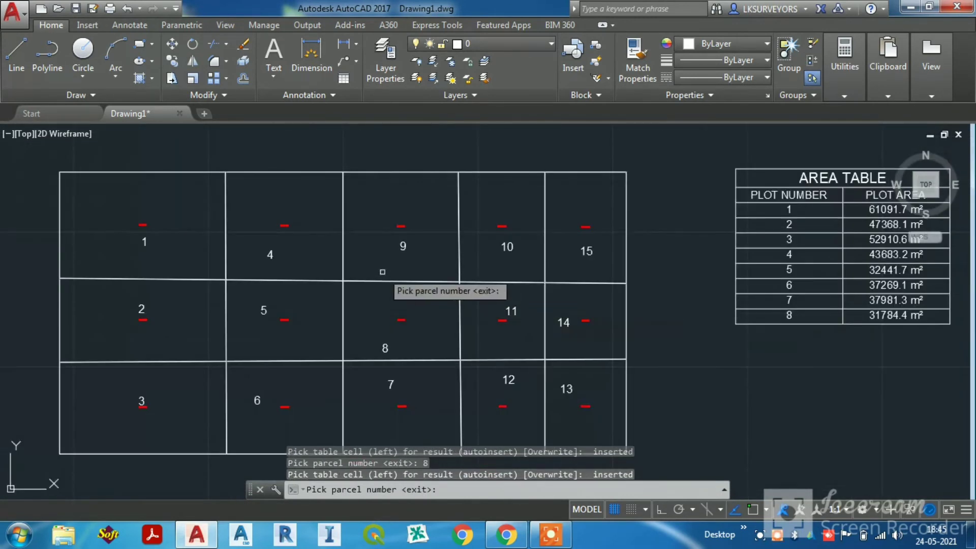
pyautogui.click(401, 246)
pyautogui.scroll(4, 760, 310)
pyautogui.click(747, 343)
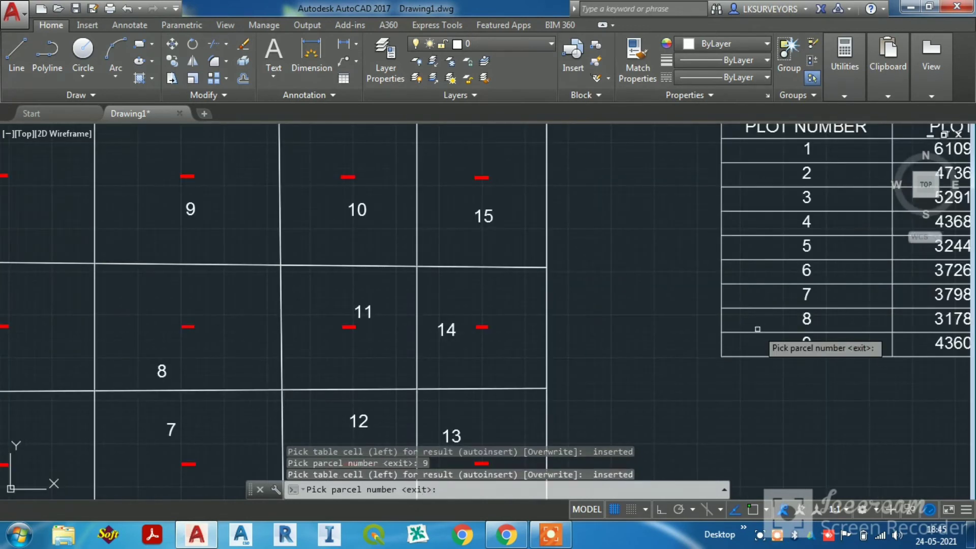
pyautogui.click(360, 221)
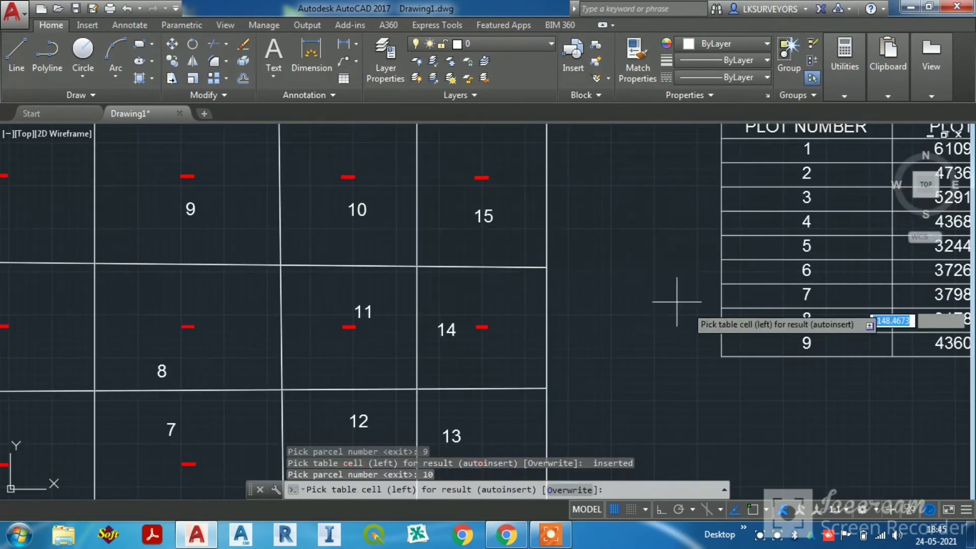
pyautogui.click(761, 347)
# Step: Add plots 11 and 12 with their areas as successive rows below the row for plot 10
pyautogui.scroll(-4, 760, 346)
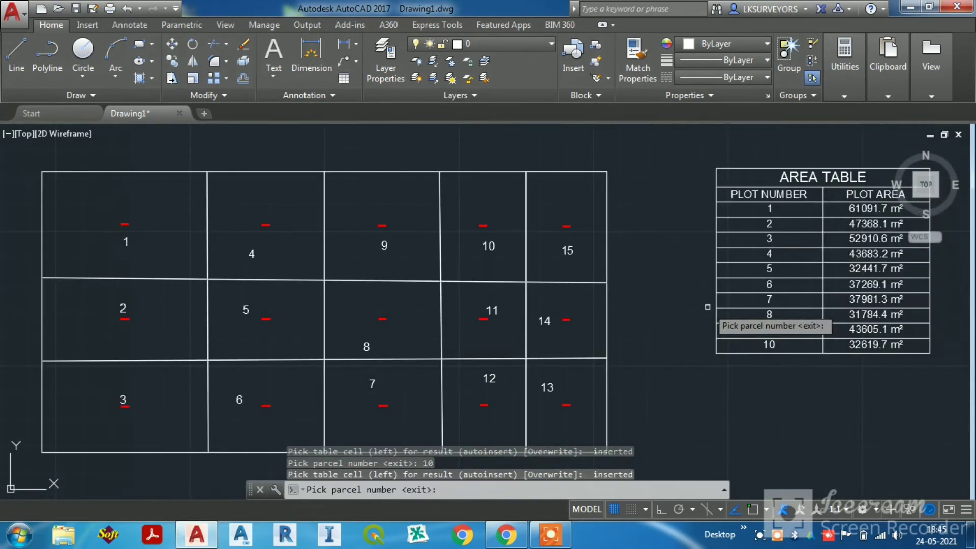
pyautogui.click(491, 312)
pyautogui.scroll(3, 760, 312)
pyautogui.click(741, 382)
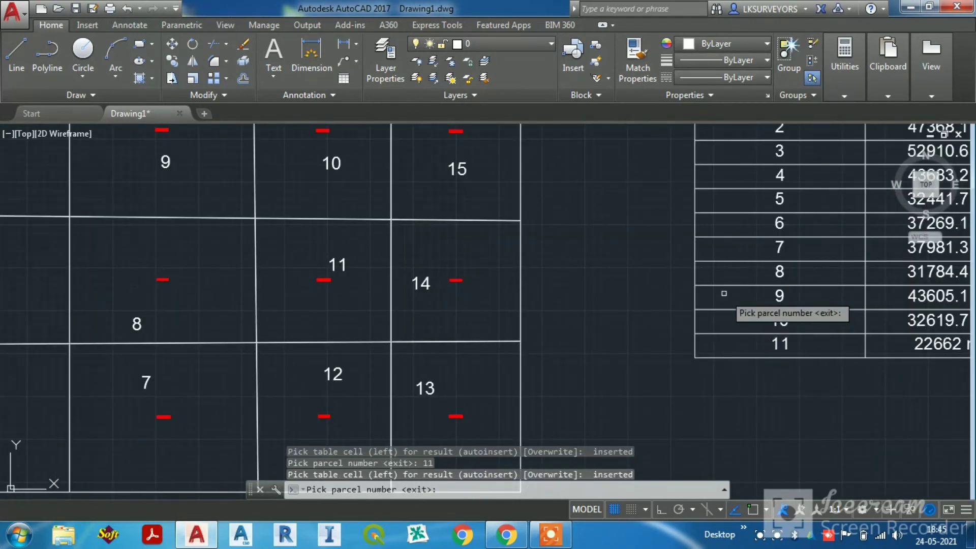
pyautogui.scroll(-5, 724, 284)
pyautogui.click(569, 328)
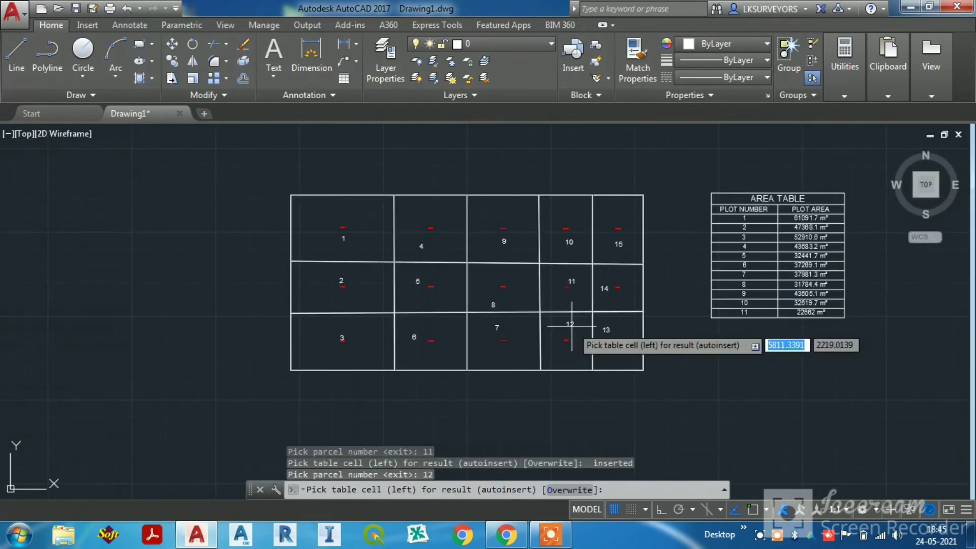
pyautogui.scroll(3, 749, 318)
pyautogui.click(749, 318)
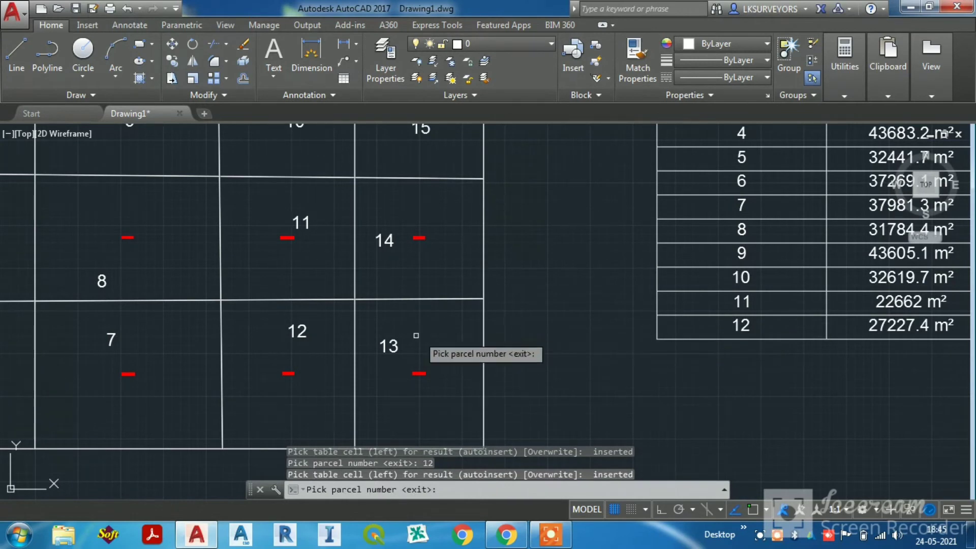
# Step: Add plots 13 and 14 with their areas as successive rows below the row for plot 12
pyautogui.click(398, 346)
pyautogui.click(686, 331)
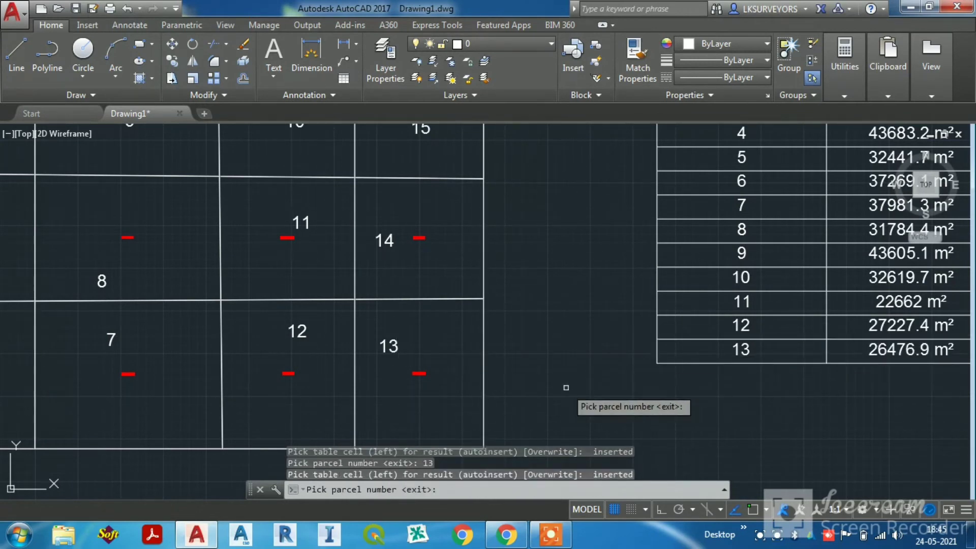
pyautogui.click(386, 240)
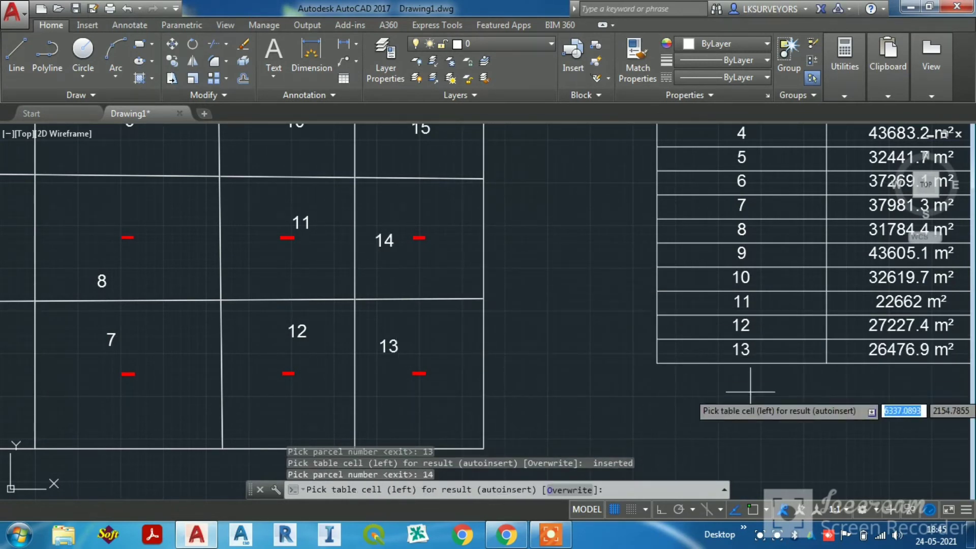
pyautogui.click(708, 363)
# Step: Add plot 15 and its area as the table's last row and end the AREATAB command
pyautogui.scroll(-4, 660, 366)
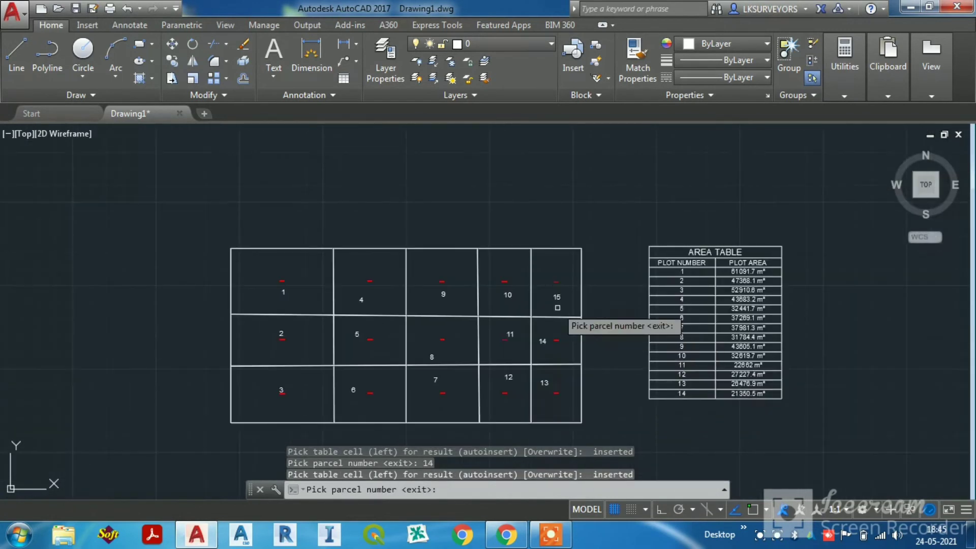
pyautogui.click(559, 305)
pyautogui.scroll(6, 681, 407)
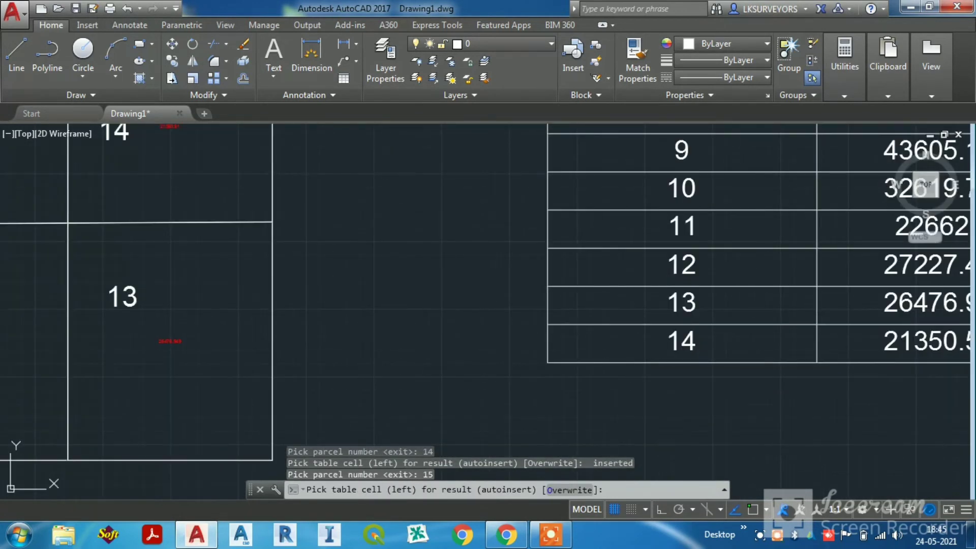
pyautogui.click(641, 374)
pyautogui.press('Escape')
pyautogui.scroll(-5, 661, 304)
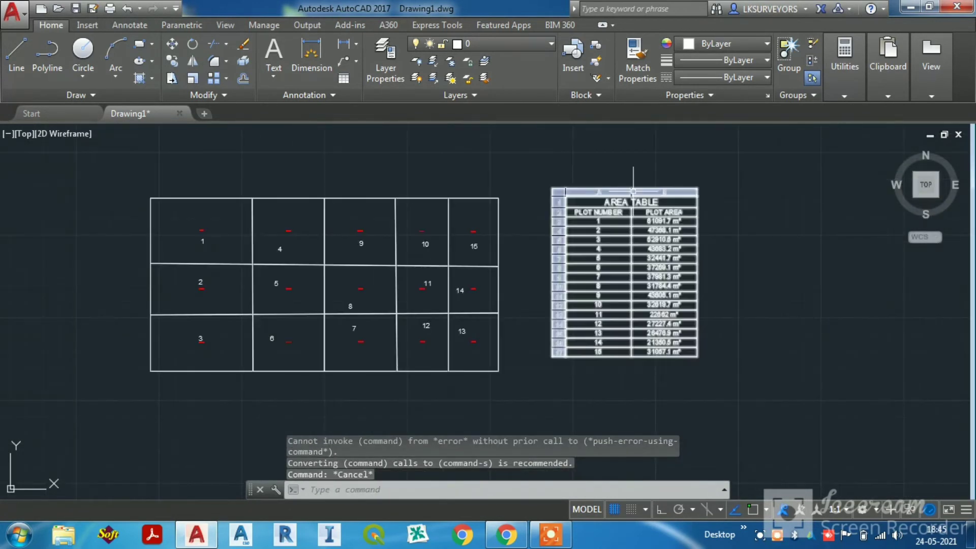
pyautogui.scroll(2, 730, 184)
pyautogui.scroll(-2, 724, 296)
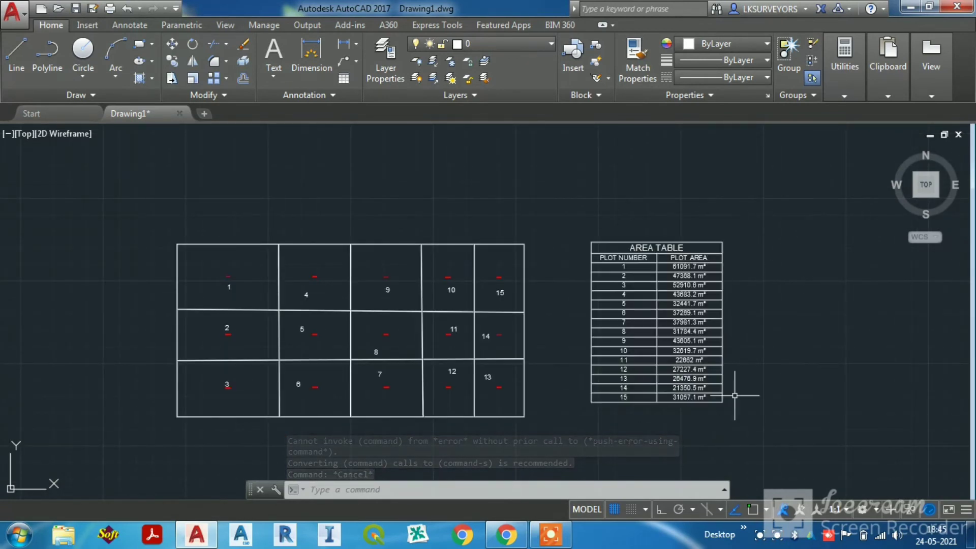
# Step: Export the finished area table to the Desktop as a comma-delimited CSV file named AREA TABLE
pyautogui.click(771, 209)
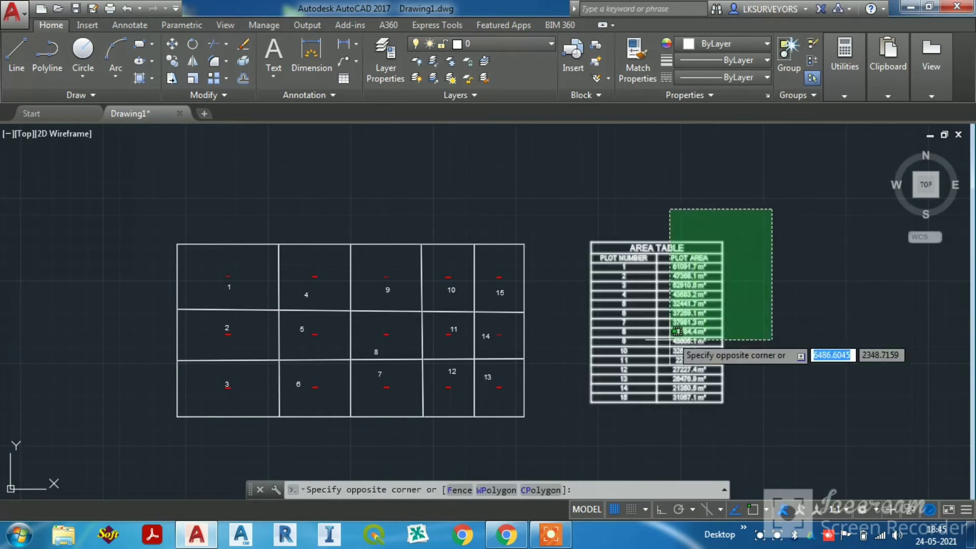
pyautogui.click(592, 409)
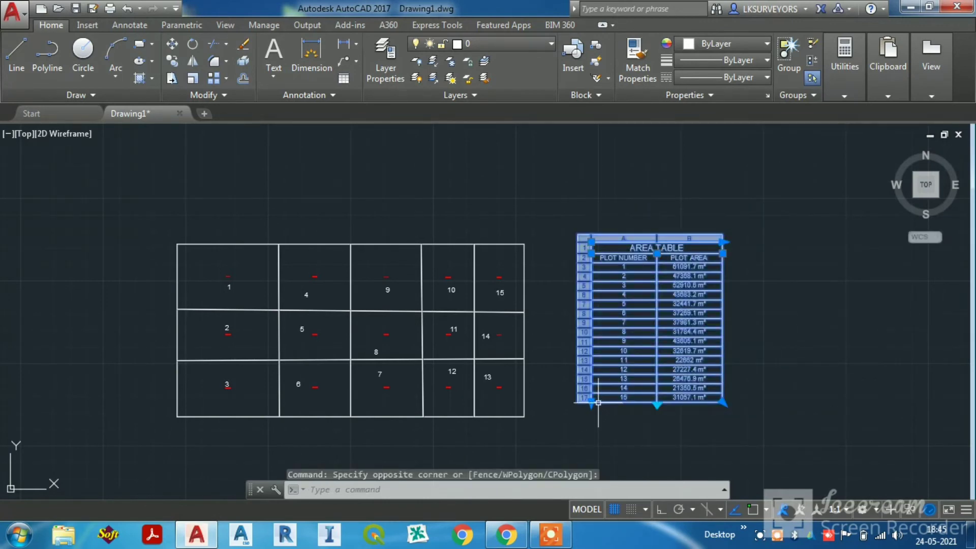
pyautogui.rightClick(599, 402)
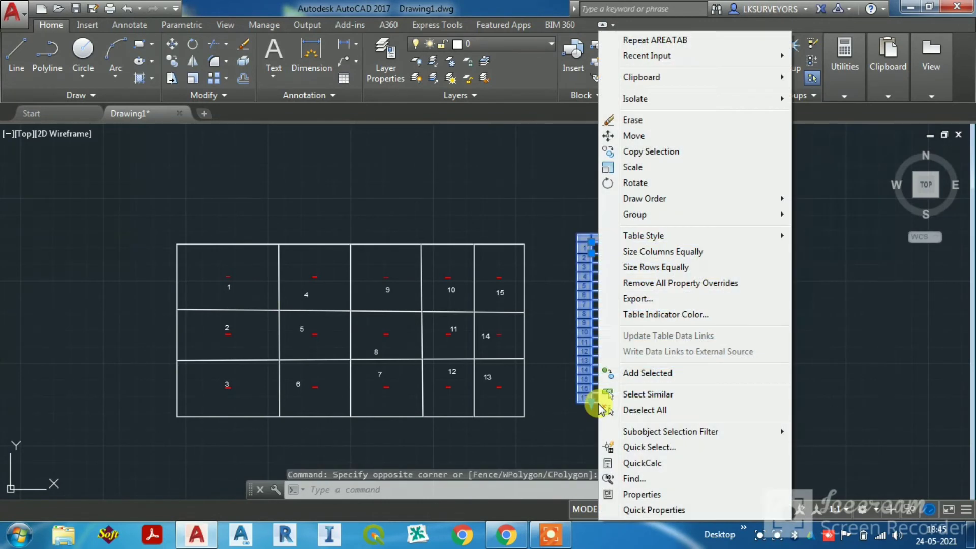
pyautogui.click(637, 299)
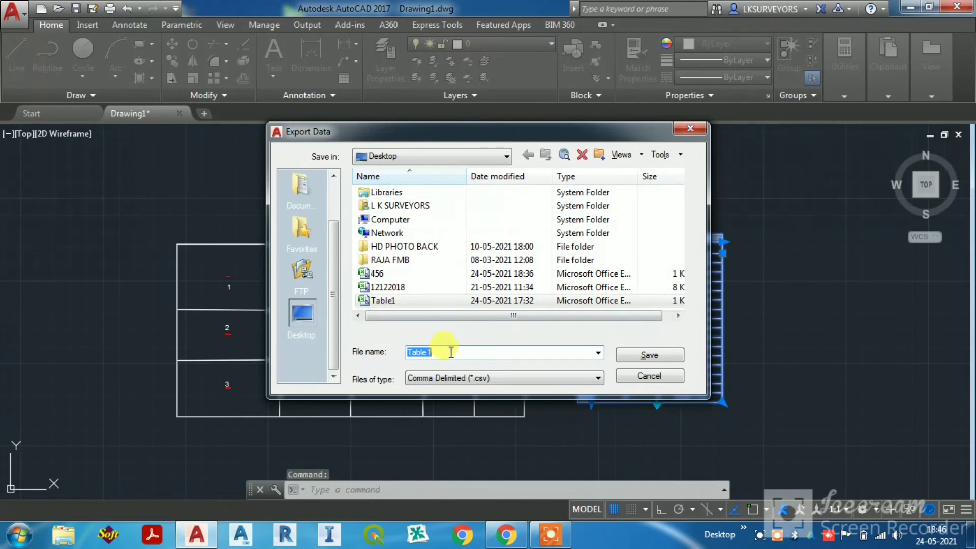
pyautogui.press('BackSpace')
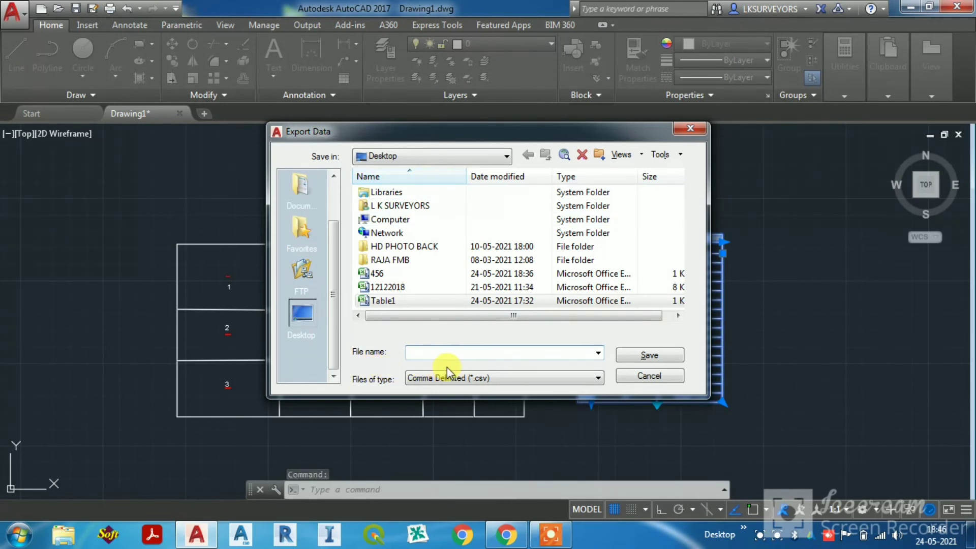
pyautogui.write('AREA')
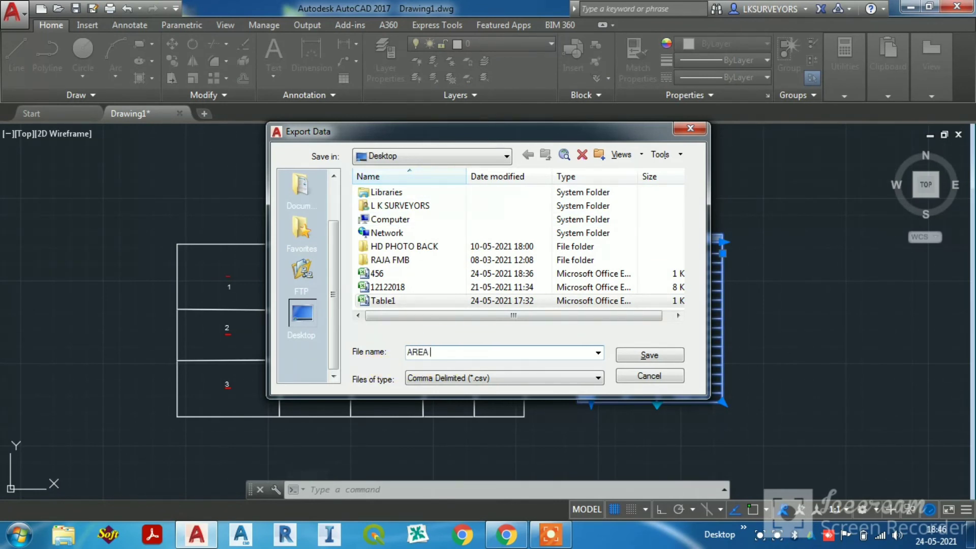
pyautogui.write(' TABLE')
pyautogui.click(637, 355)
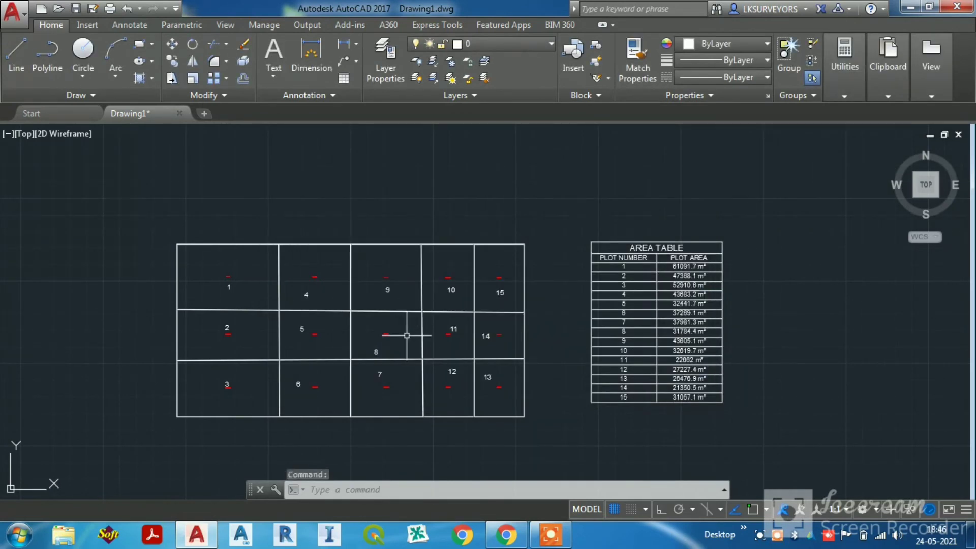
# Step: Switch to the desktop, open the exported AREA TABLE file in Excel and maximize its window
pyautogui.click(911, 10)
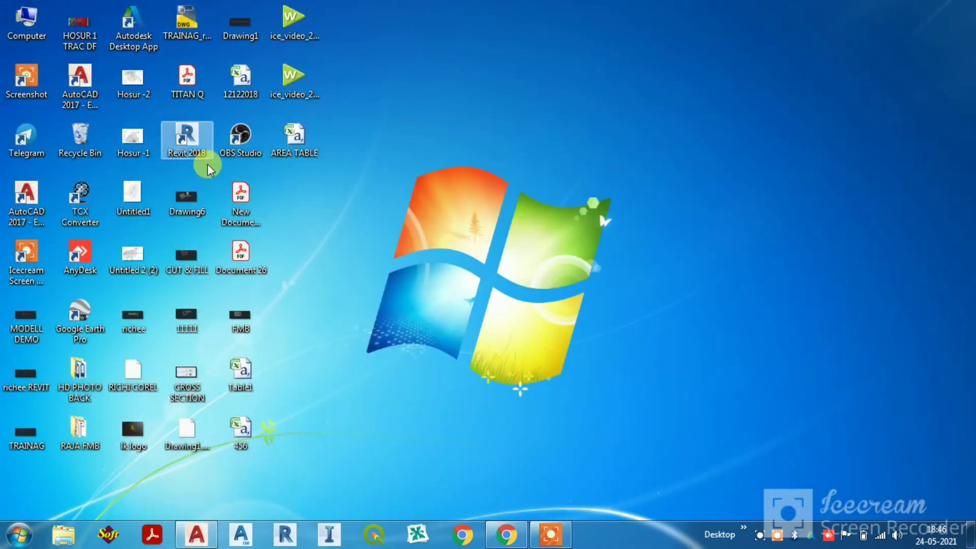
pyautogui.click(289, 154)
pyautogui.doubleClick(288, 154)
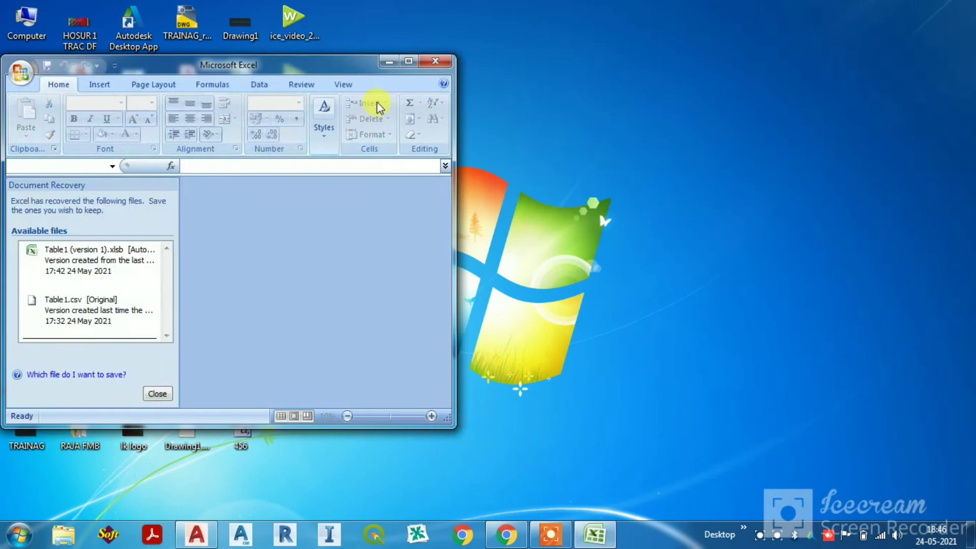
pyautogui.click(411, 62)
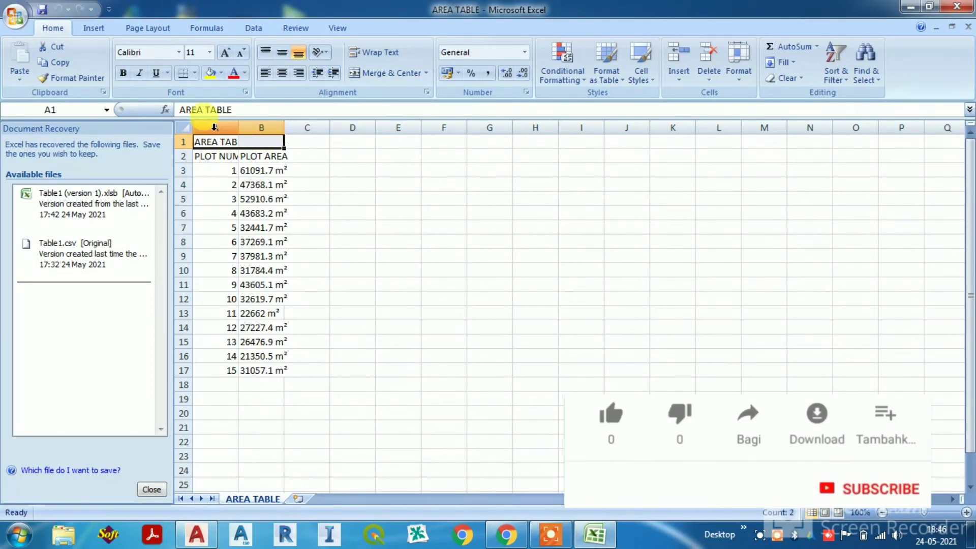
# Step: Select columns A and B, and dismiss the Document Recovery pane, choosing to remove the recovered files
pyautogui.moveTo(215, 127); pyautogui.dragTo(274, 127)
pyautogui.rightClick(265, 127)
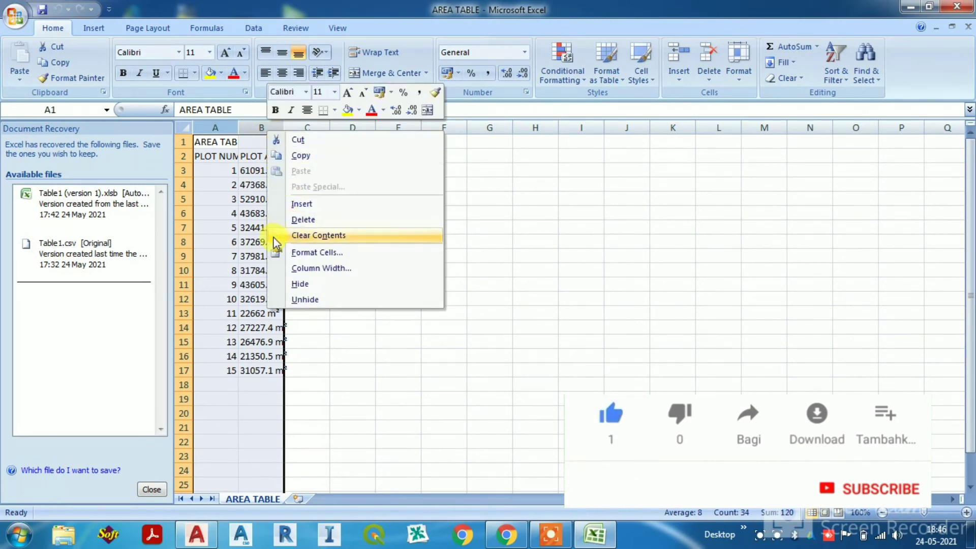
pyautogui.click(151, 489)
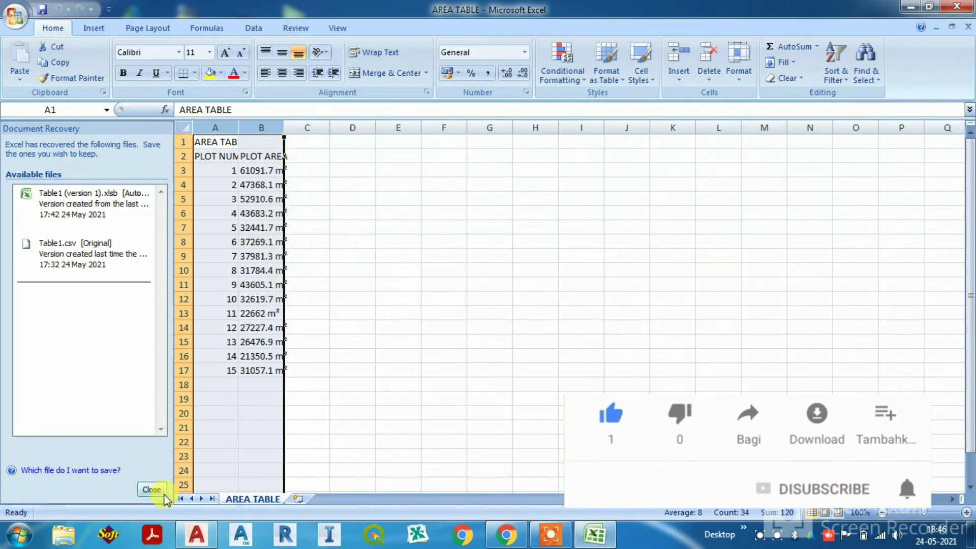
pyautogui.click(153, 490)
pyautogui.click(337, 215)
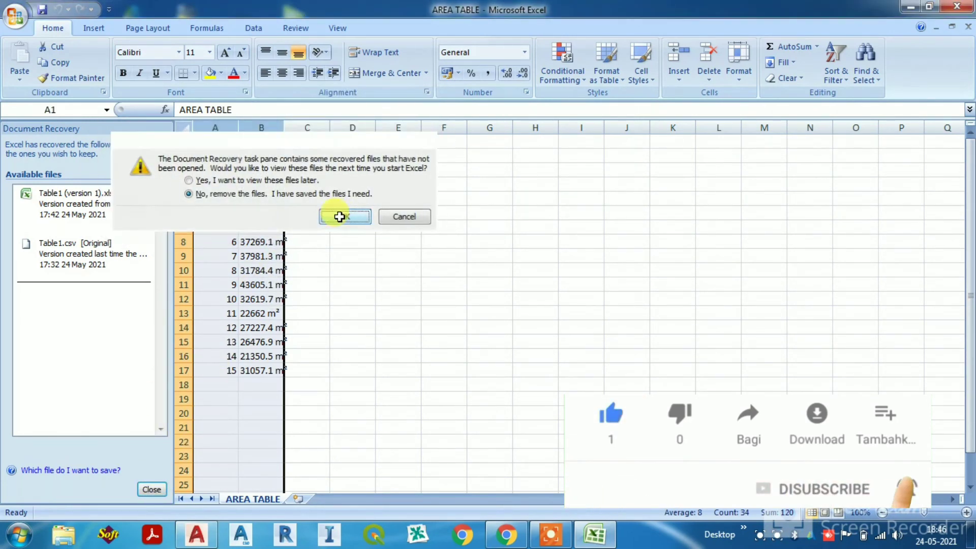
pyautogui.click(151, 490)
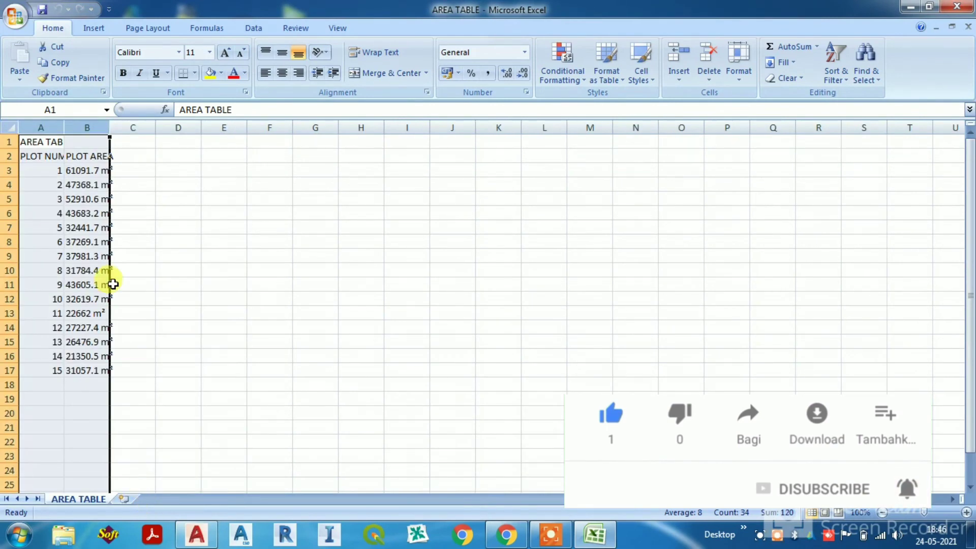
# Step: Set the width of columns A and B to 15
pyautogui.rightClick(85, 134)
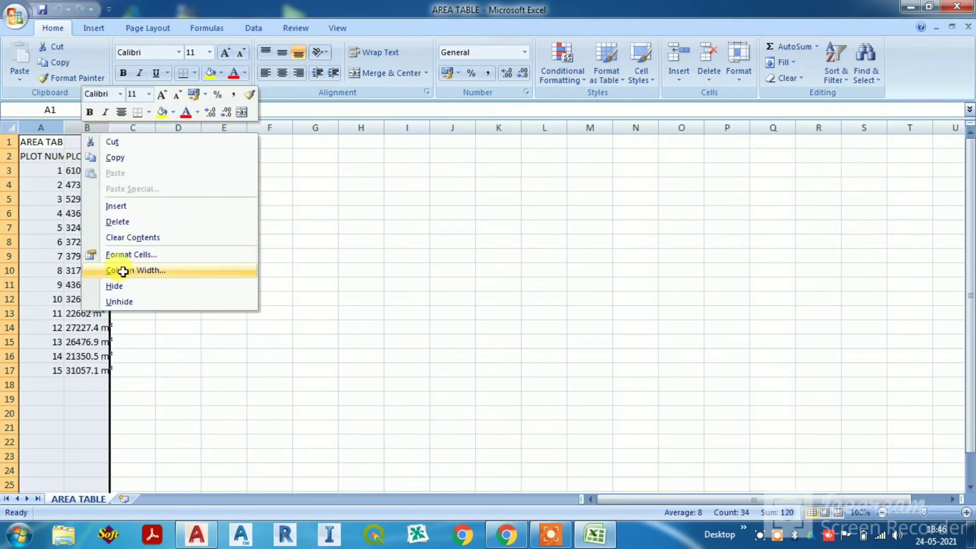
pyautogui.click(151, 270)
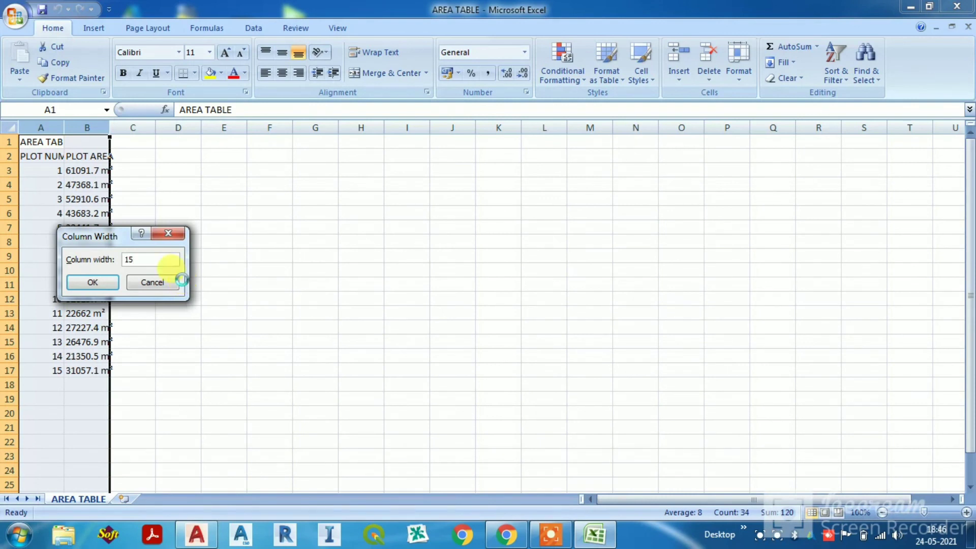
pyautogui.press('Return')
pyautogui.click(338, 296)
# Step: Merge and center the AREA TABLE title across A1:B1, with middle vertical alignment and wrapped text
pyautogui.moveTo(65, 143); pyautogui.dragTo(127, 142)
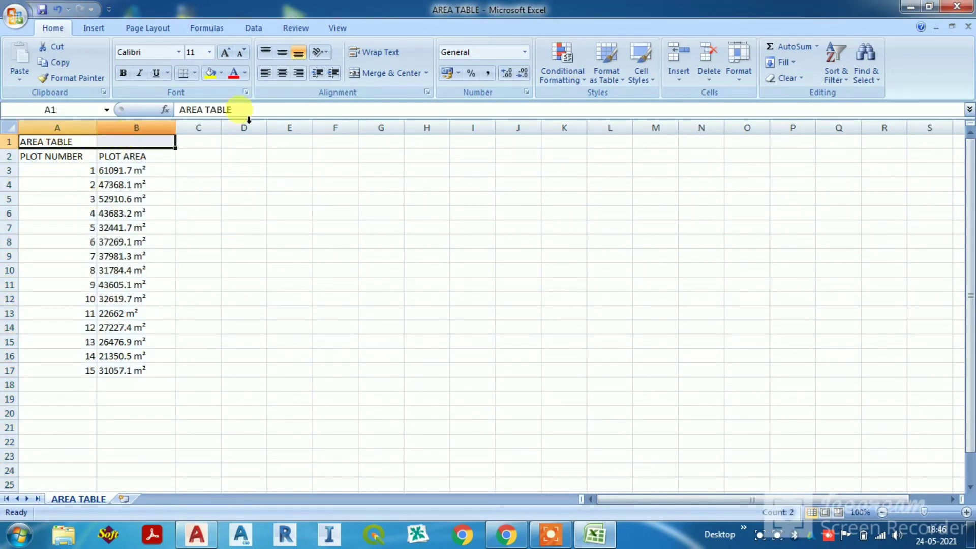
pyautogui.click(378, 75)
pyautogui.click(450, 311)
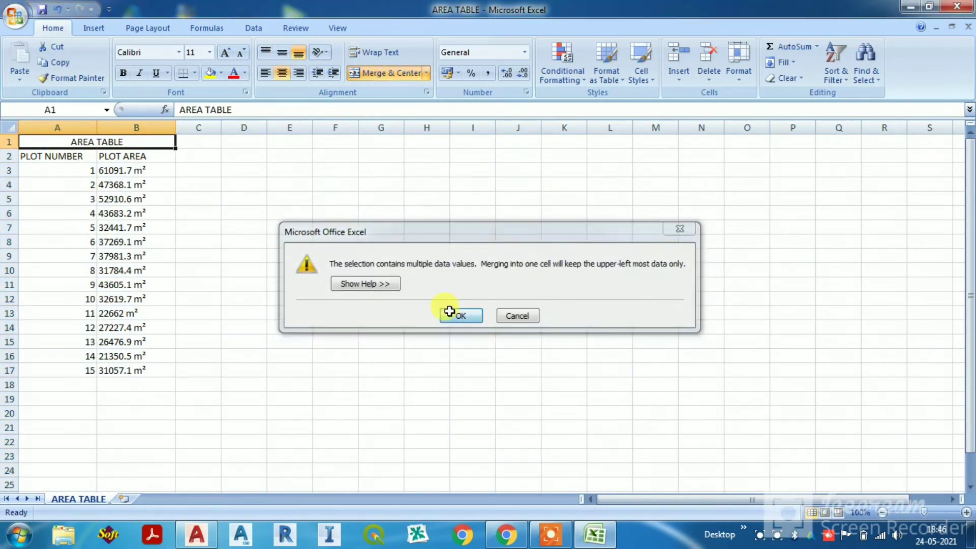
pyautogui.click(282, 55)
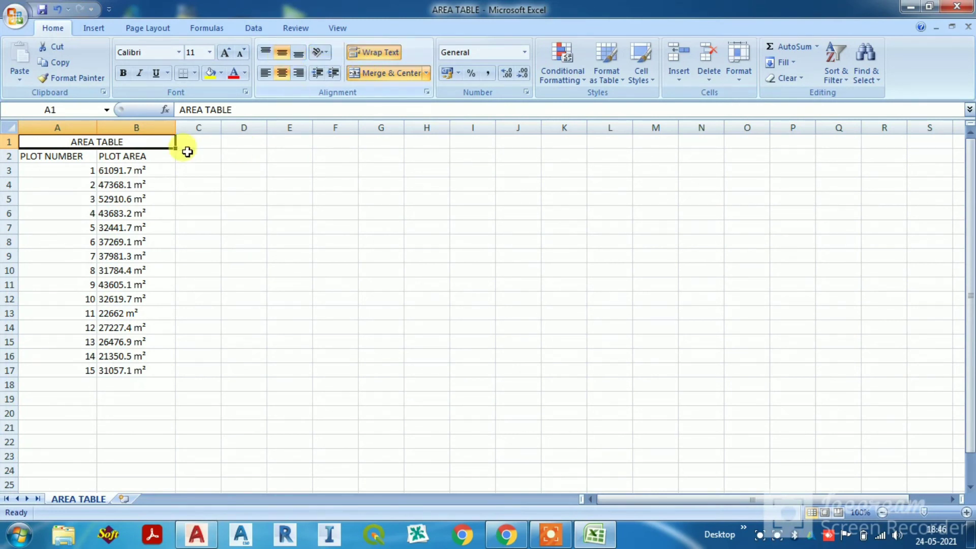
# Step: Apply all borders to the merged title cell and to the table cells A2:B17
pyautogui.click(192, 74)
pyautogui.click(204, 188)
pyautogui.click(290, 183)
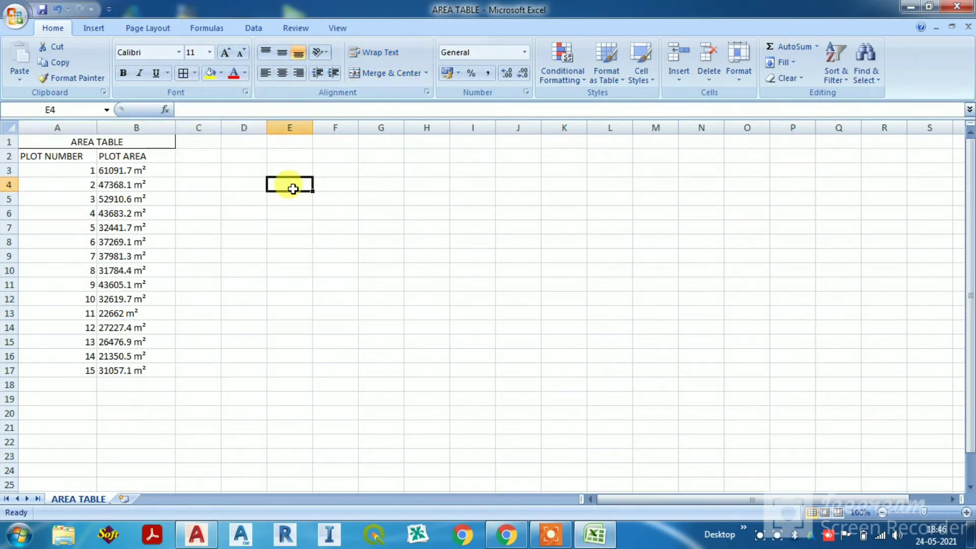
pyautogui.moveTo(55, 157); pyautogui.dragTo(153, 366)
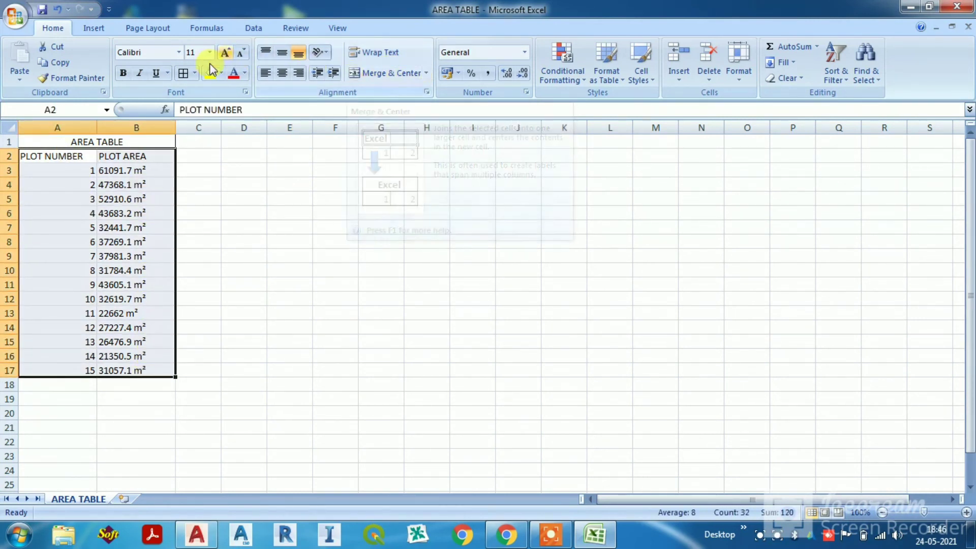
pyautogui.click(187, 74)
pyautogui.click(264, 224)
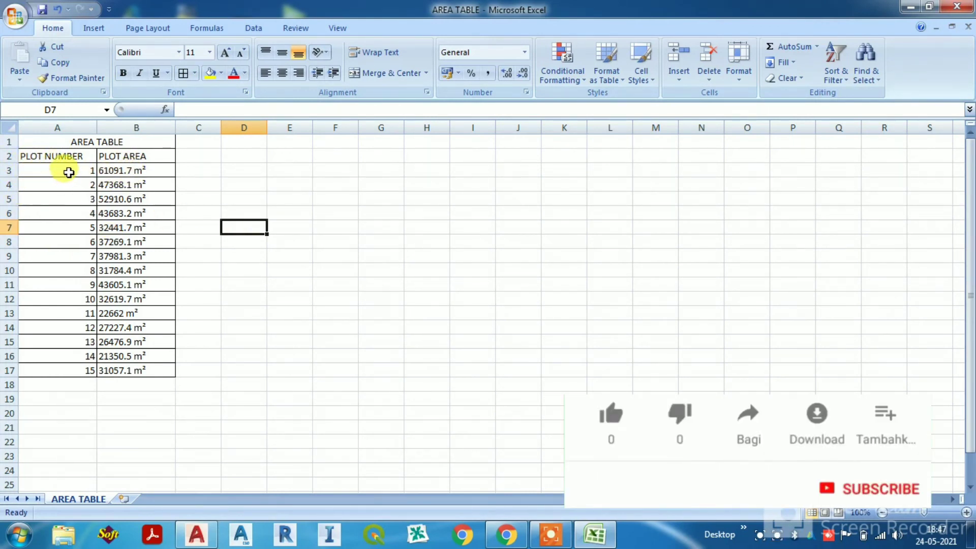
# Step: Center the plot numbers in A3:A17 and the PLOT NUMBER heading horizontally
pyautogui.moveTo(67, 173); pyautogui.dragTo(67, 366)
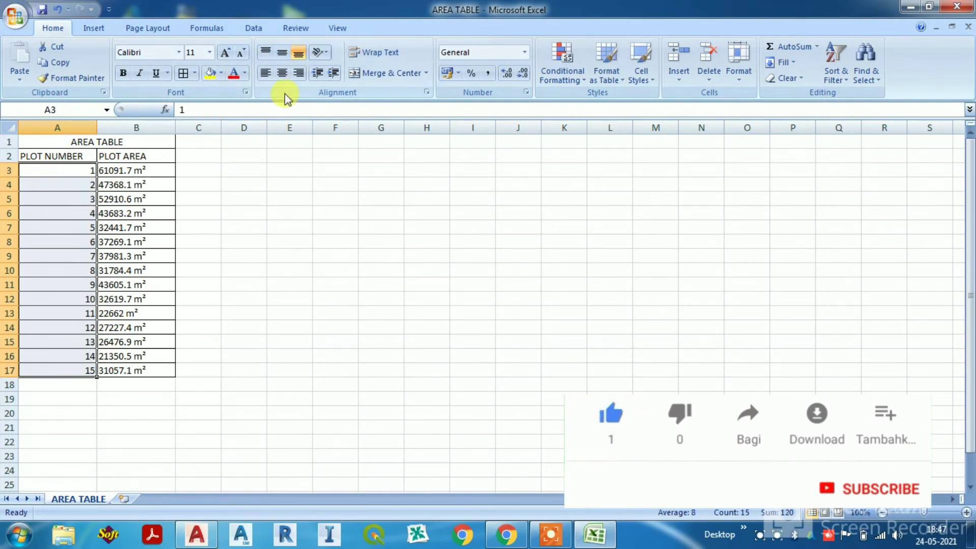
pyautogui.click(283, 73)
pyautogui.click(290, 213)
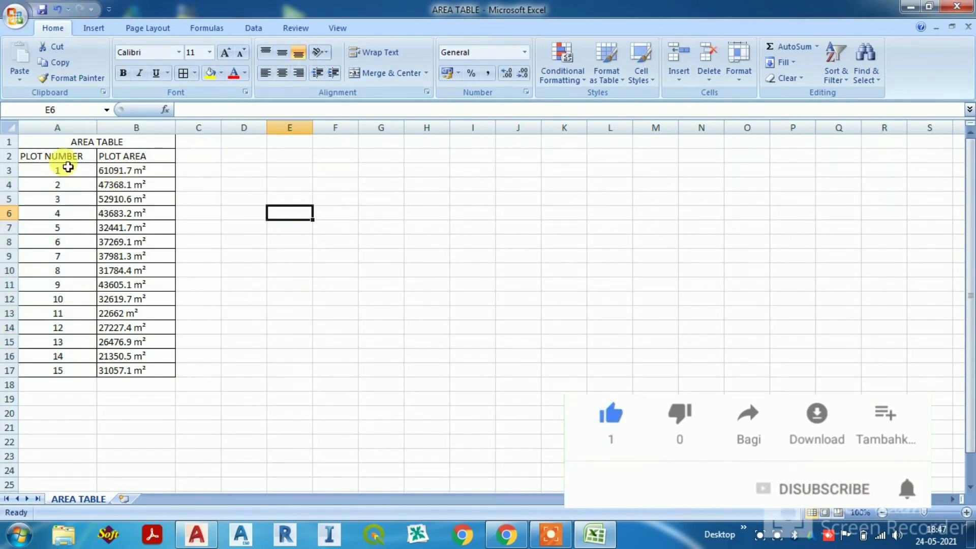
pyautogui.click(49, 156)
pyautogui.click(282, 72)
pyautogui.click(244, 213)
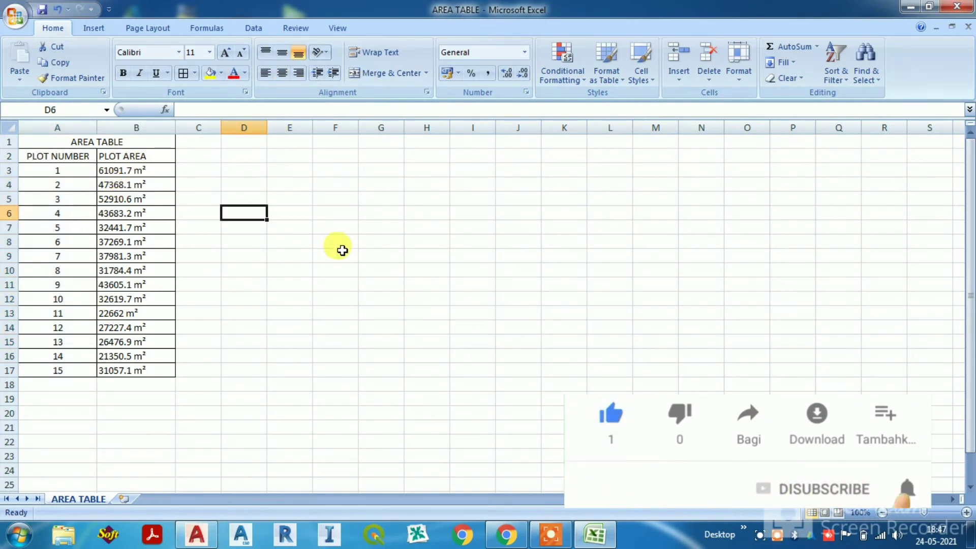